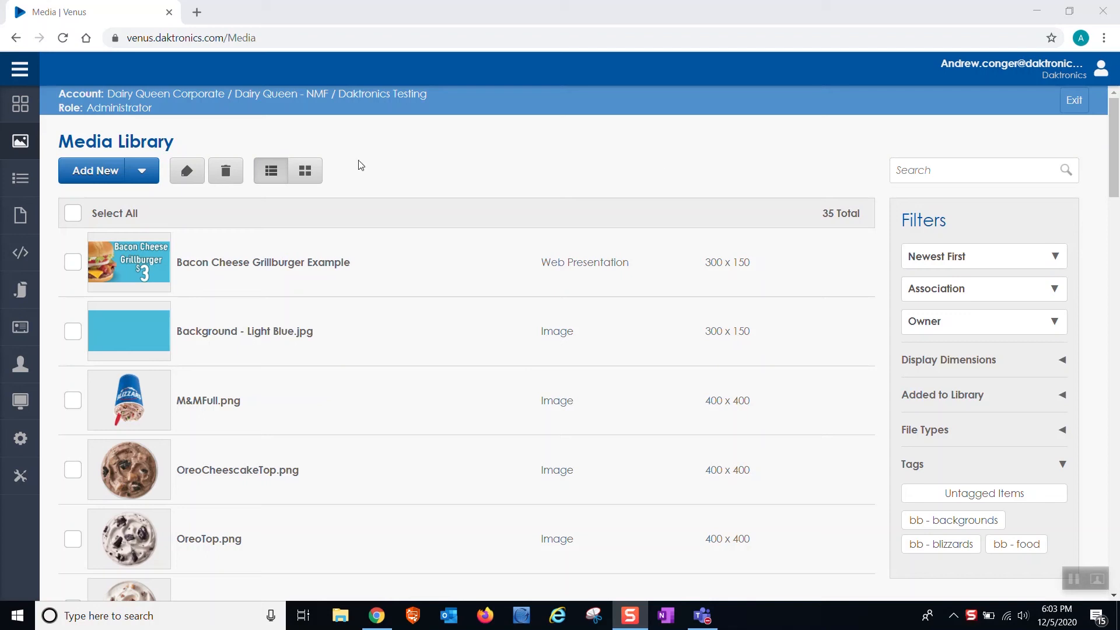
Create a new web presentation named "Free Blizzard Template" with a size of 300 x 150.
click(142, 172)
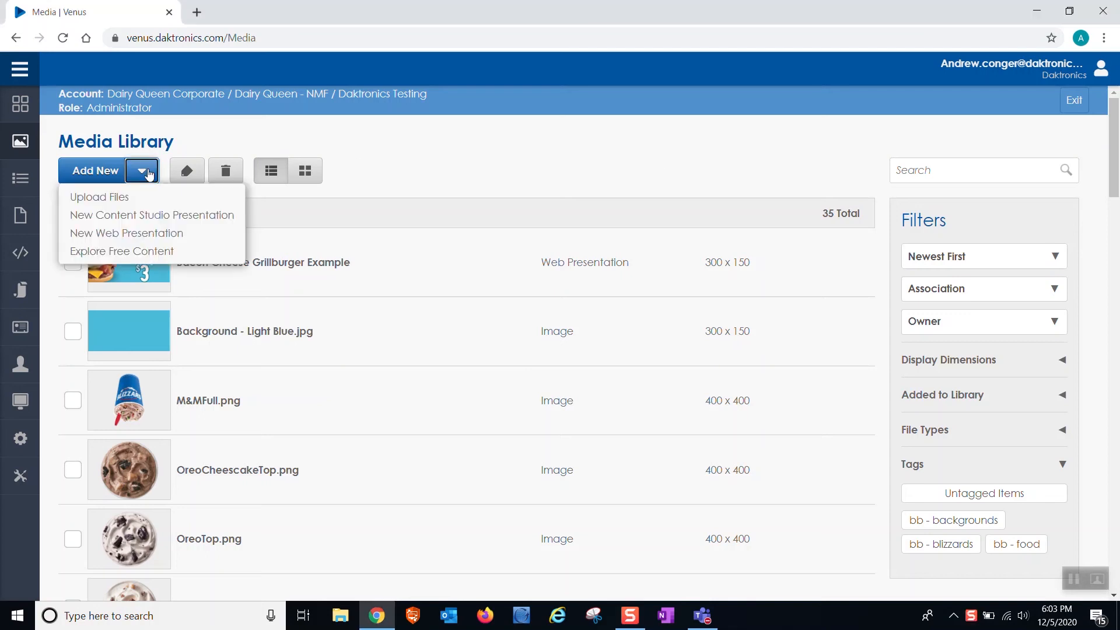
click(148, 240)
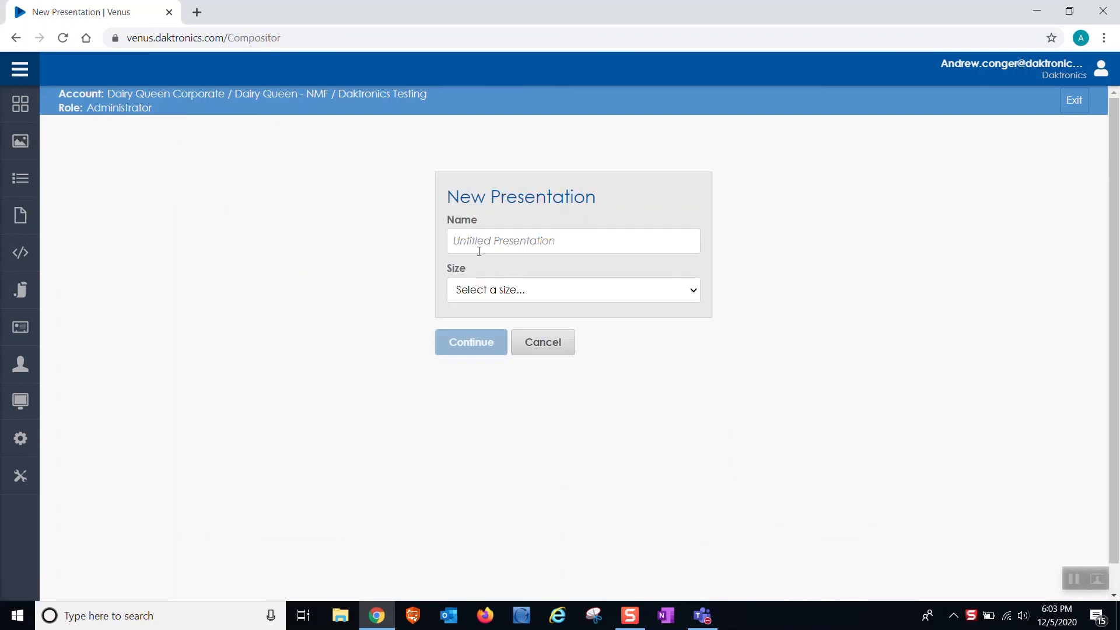
click(483, 245)
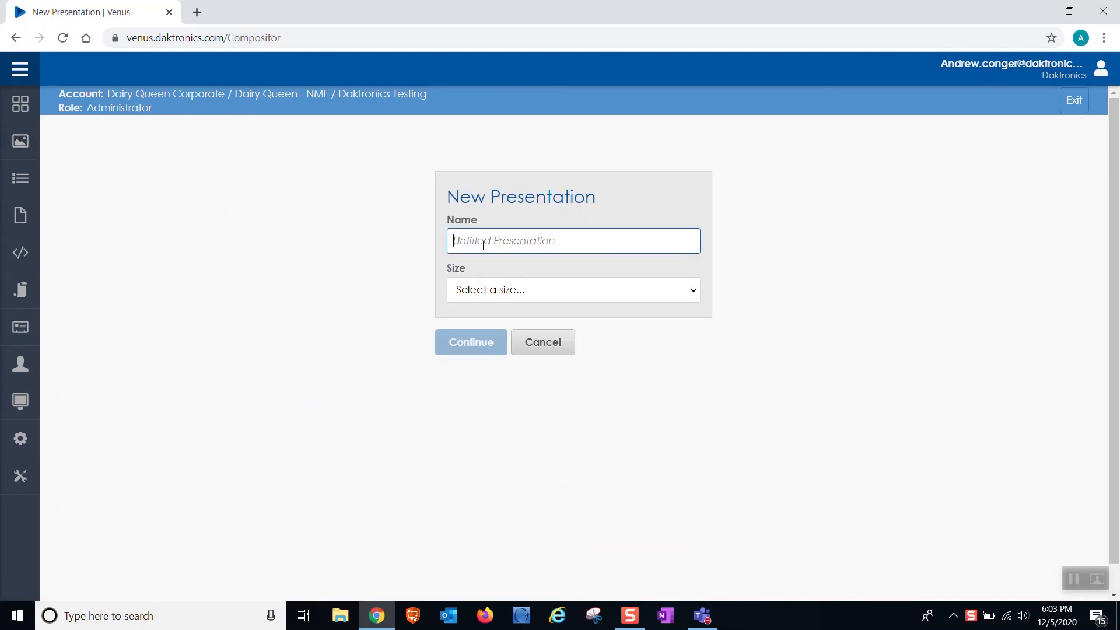
text(Free Blizzard)
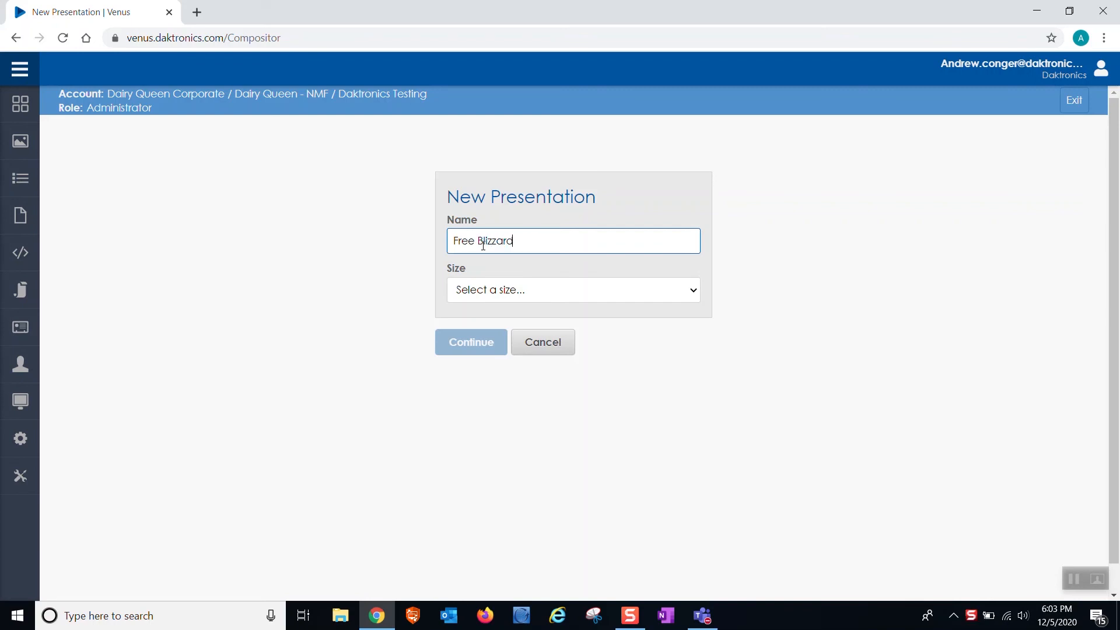
text( Template)
click(501, 301)
click(495, 321)
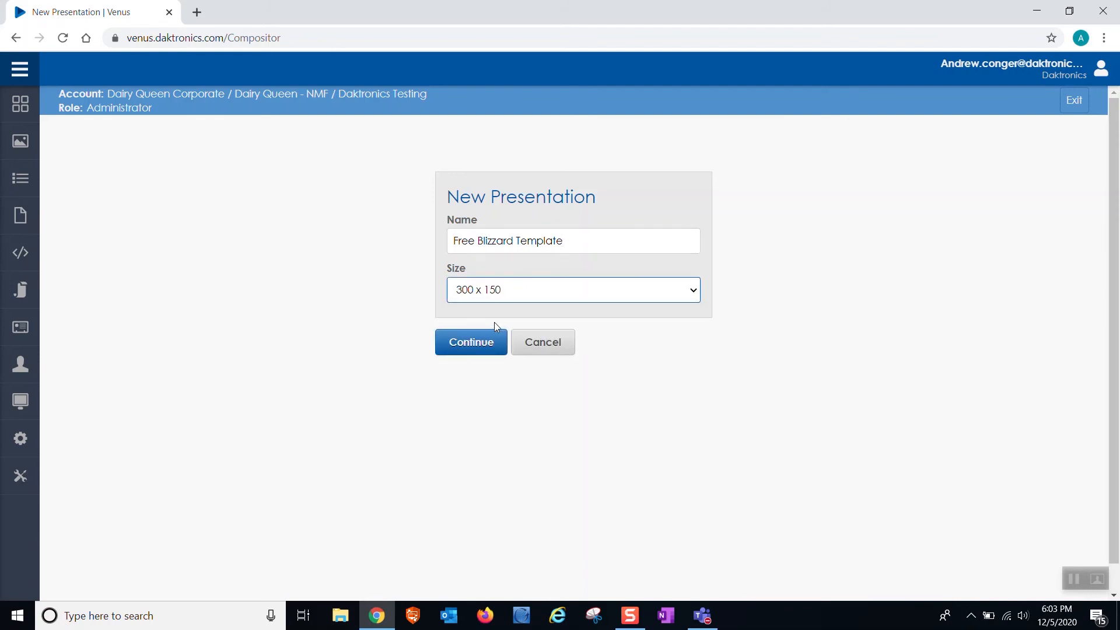
click(485, 341)
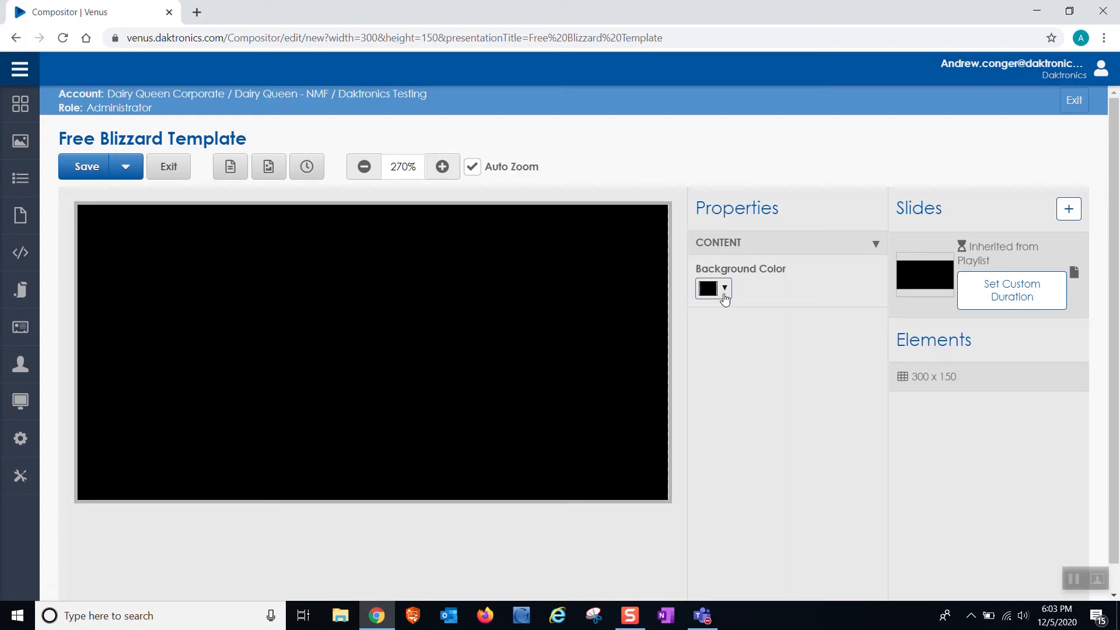
Set the slide's background color to rgb(0, 180, 209).
click(723, 297)
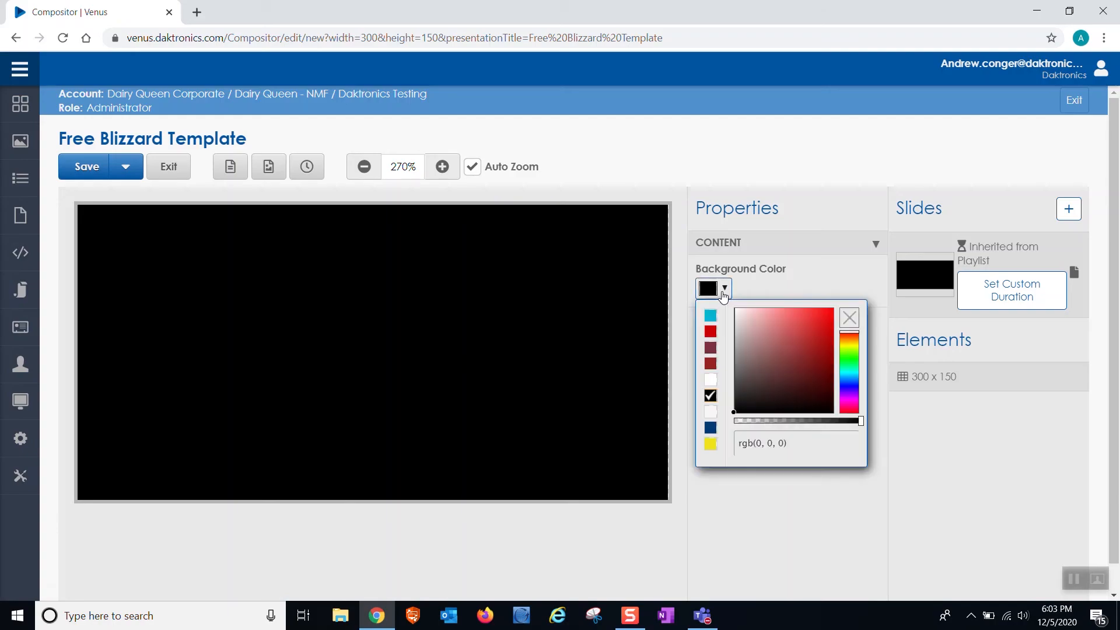
click(758, 443)
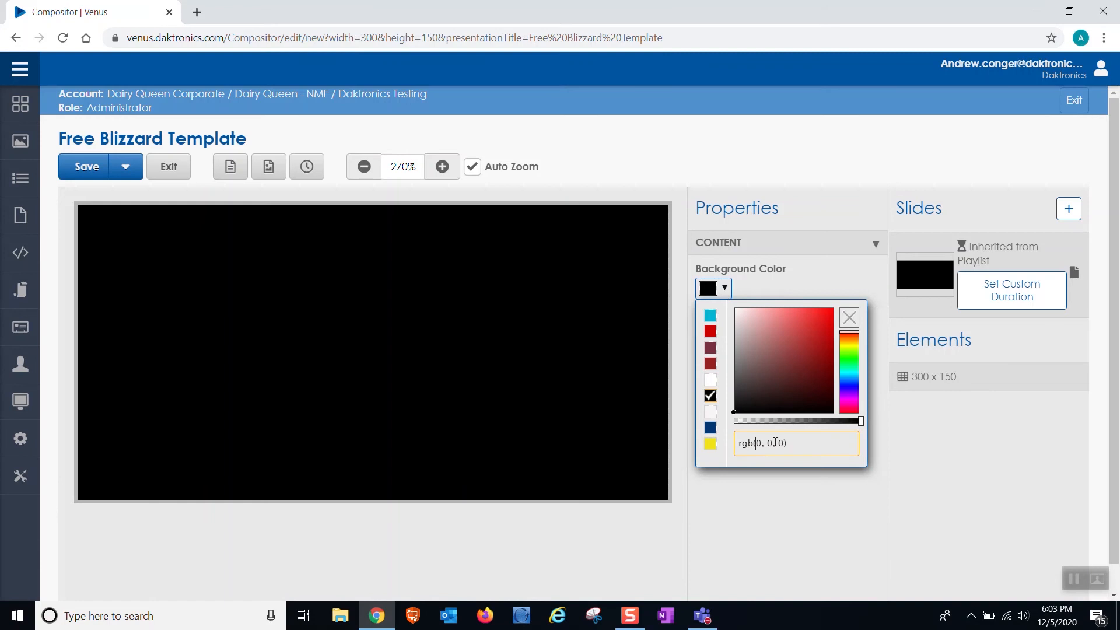
key(BackSpace)
text(180)
key(Right)
key(Right)
key(Delete)
text(209)
key(Return)
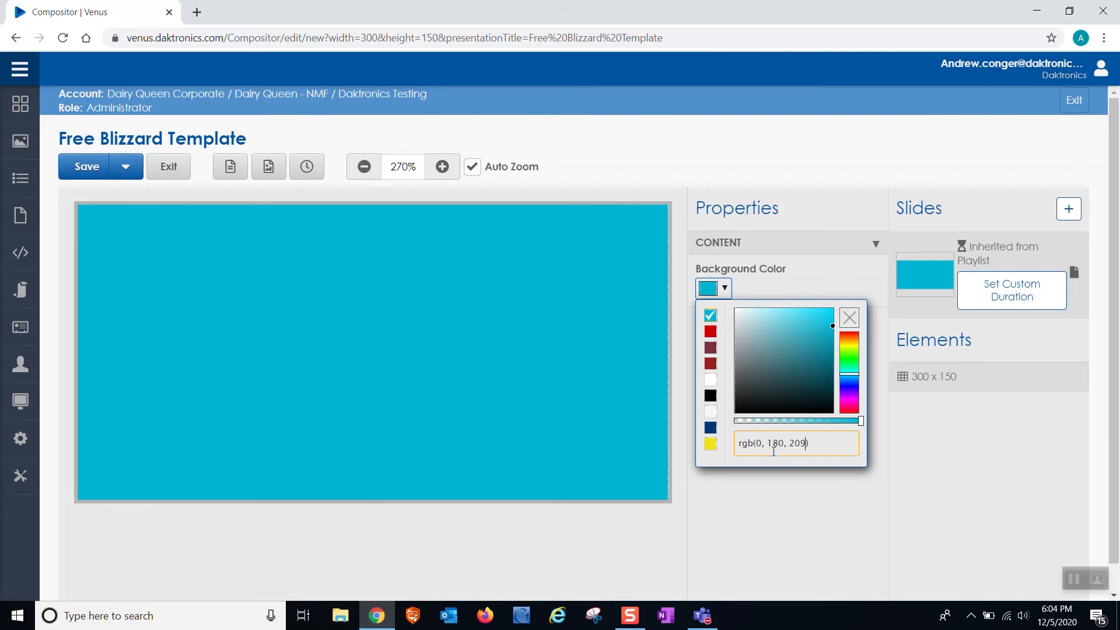
Add a media element using CookieDoughFull.png and resize and move it so the Blizzard cup sits on the slide's left side.
click(280, 177)
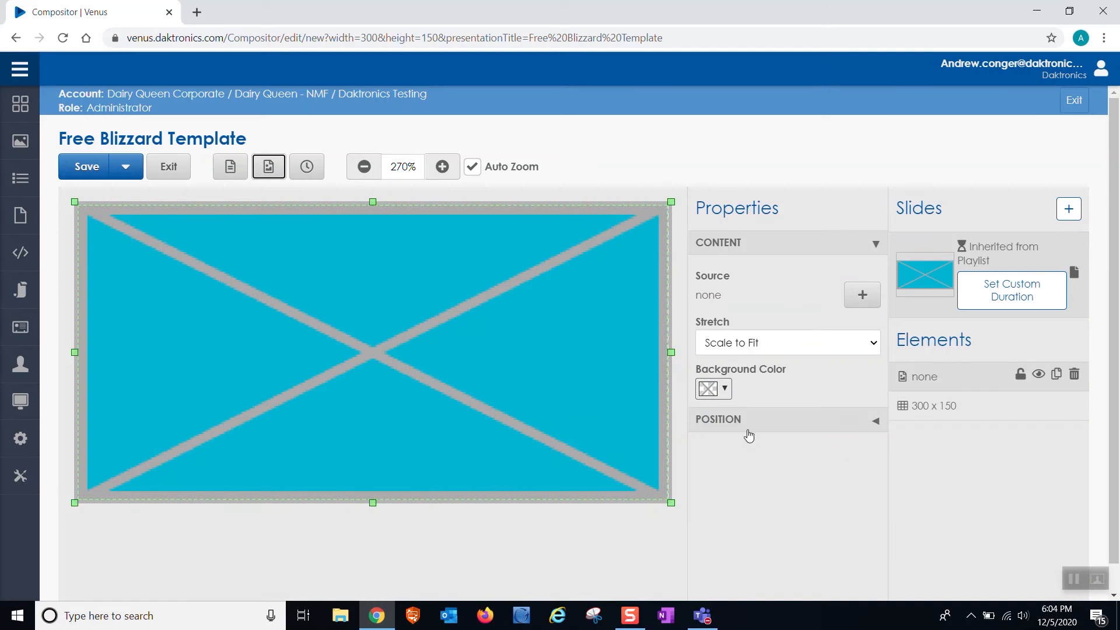
click(862, 297)
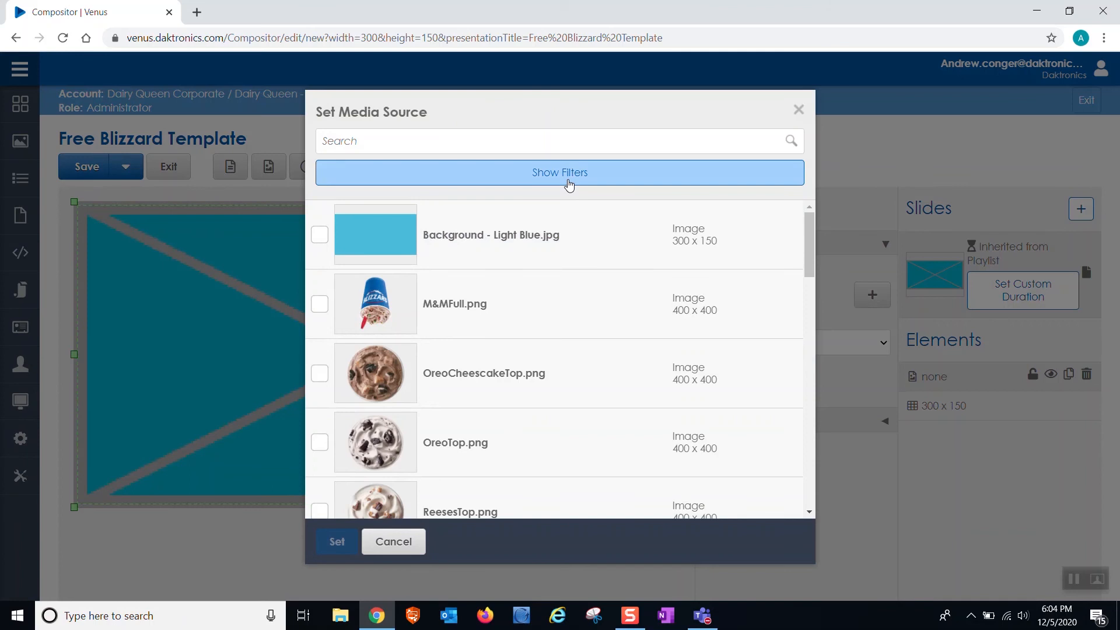
scroll(546, 292, down, 4)
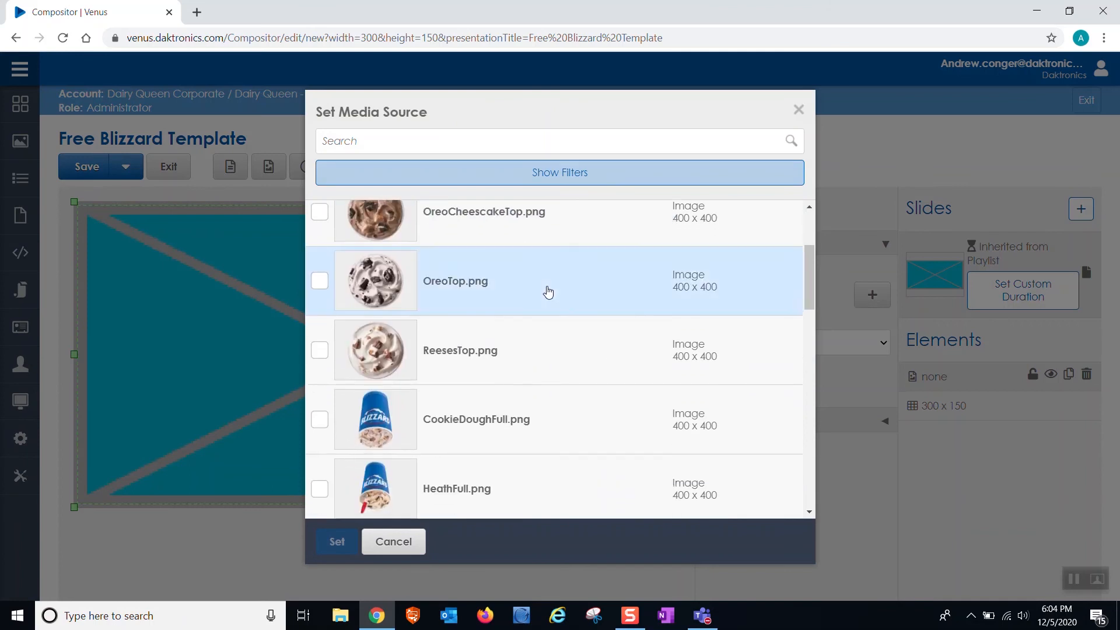
scroll(548, 292, down, 2)
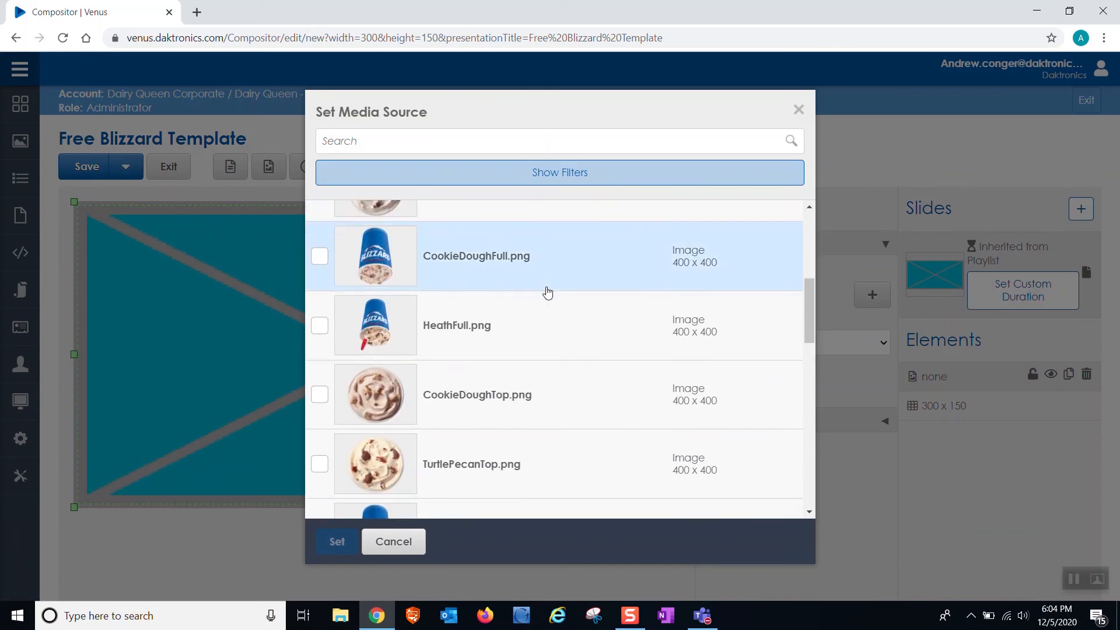
click(532, 284)
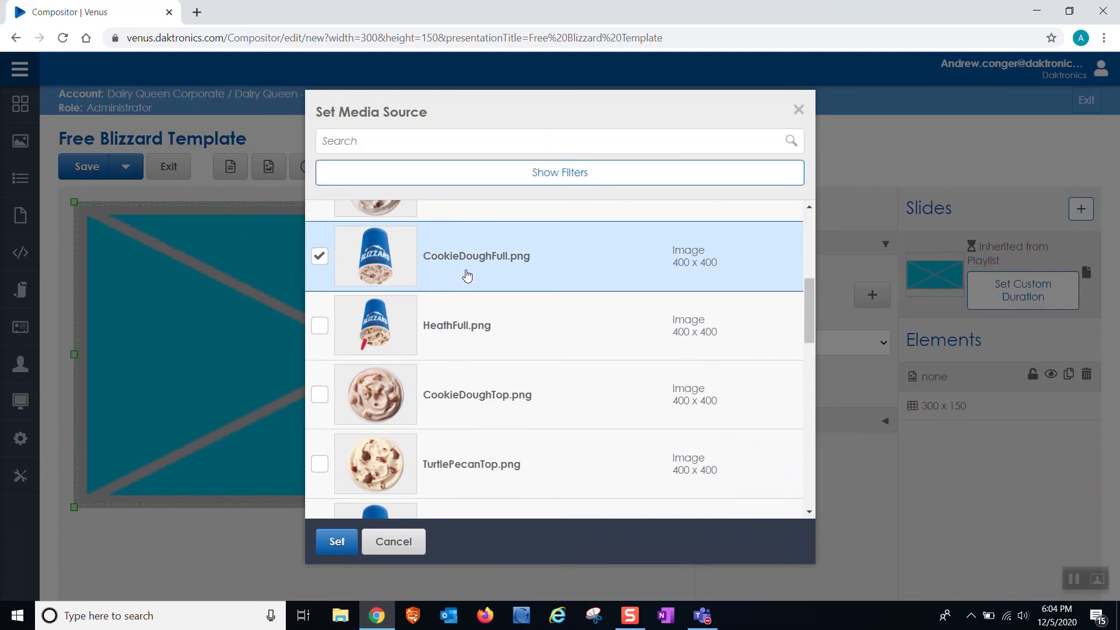
click(349, 542)
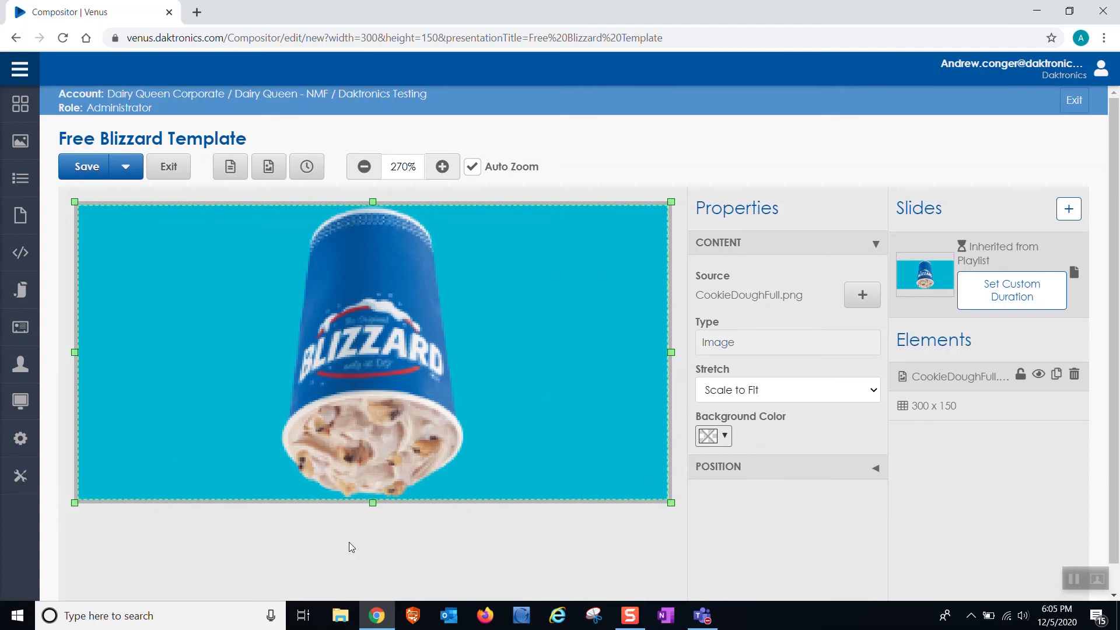
drag(671, 502, 330, 538)
drag(216, 390, 206, 384)
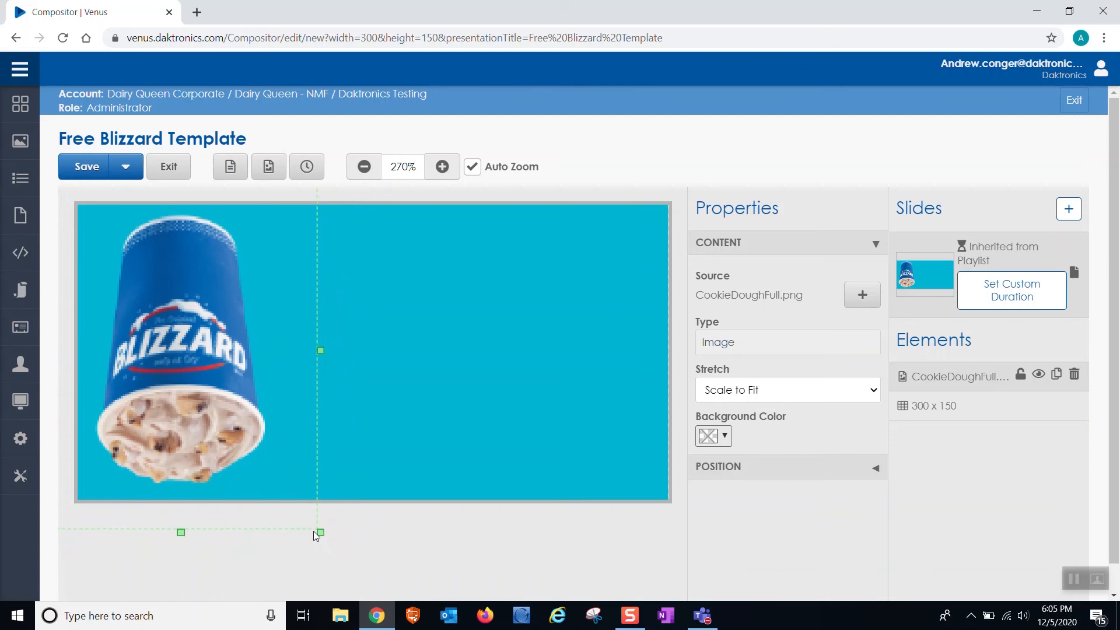
Add a text box reading "FREE BLIZZARD if your name is:" and shrink it to the upper area beside the cup.
click(231, 168)
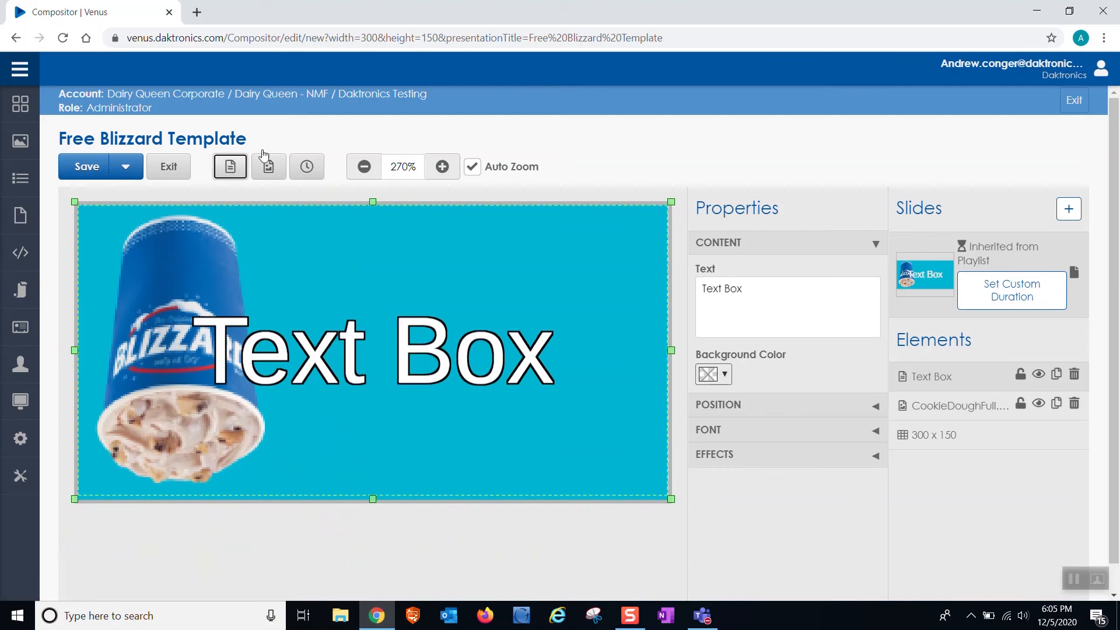
double_click(737, 293)
triple_click(738, 293)
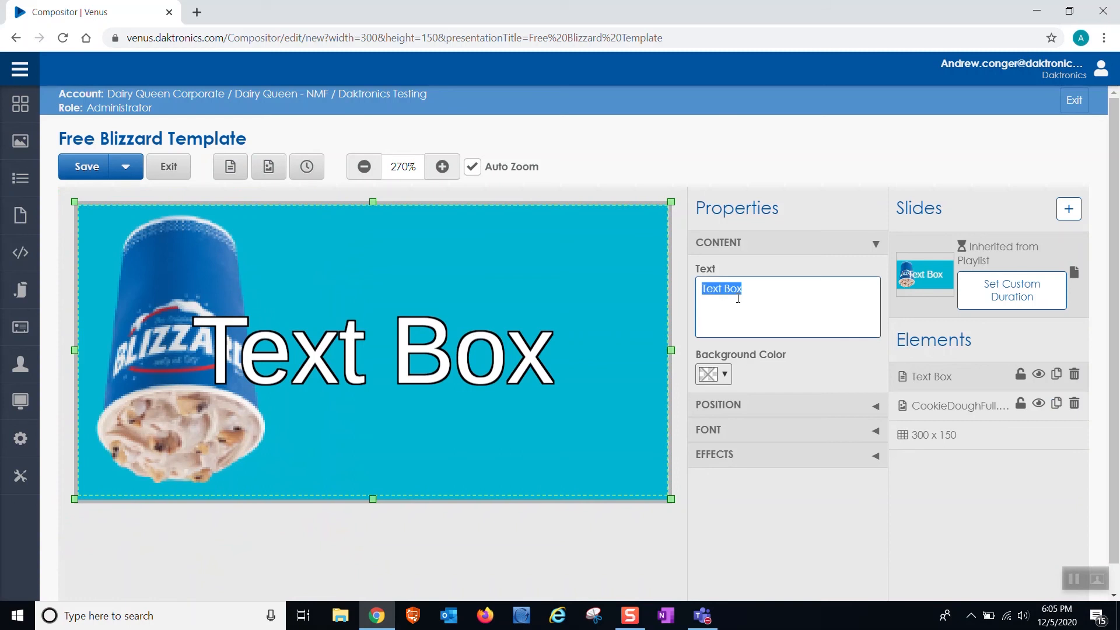
text(FREE BLI)
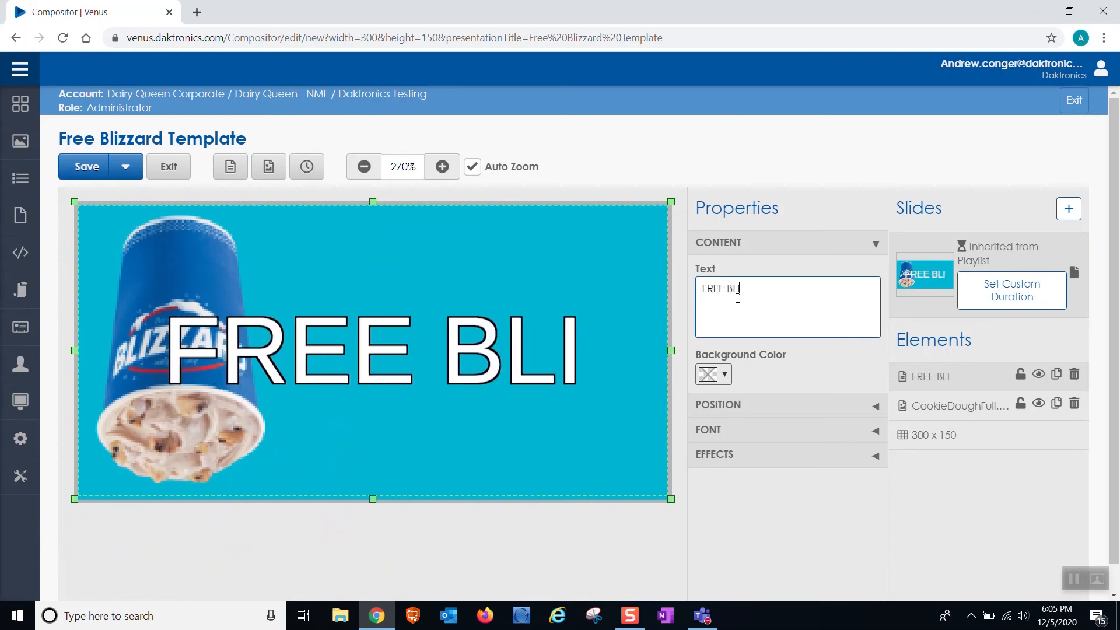
text(ZZAR)
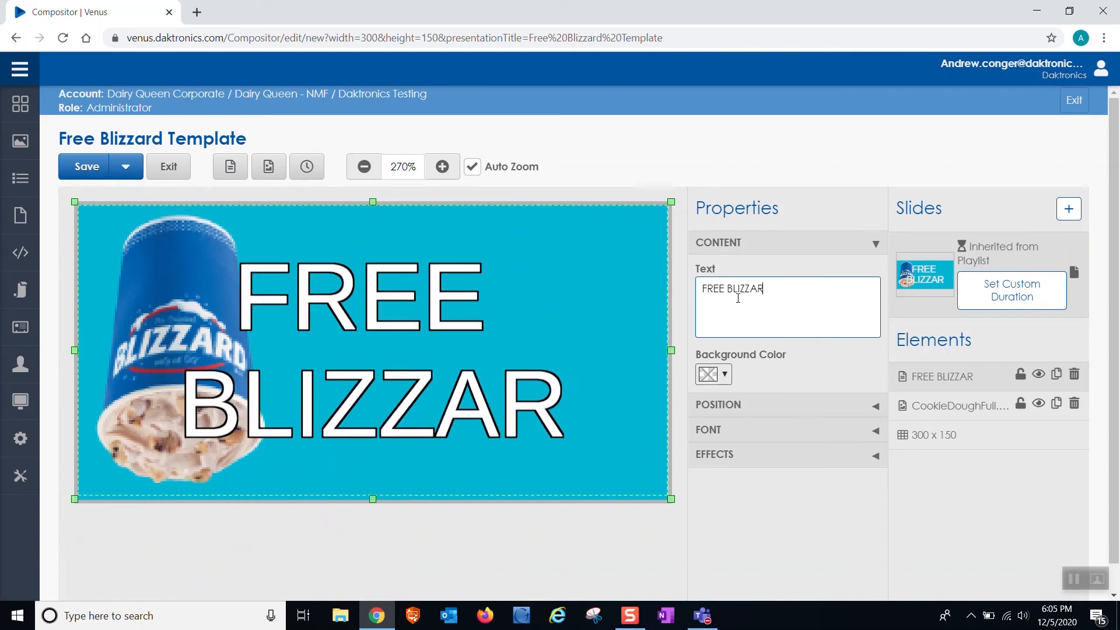
text(D if y)
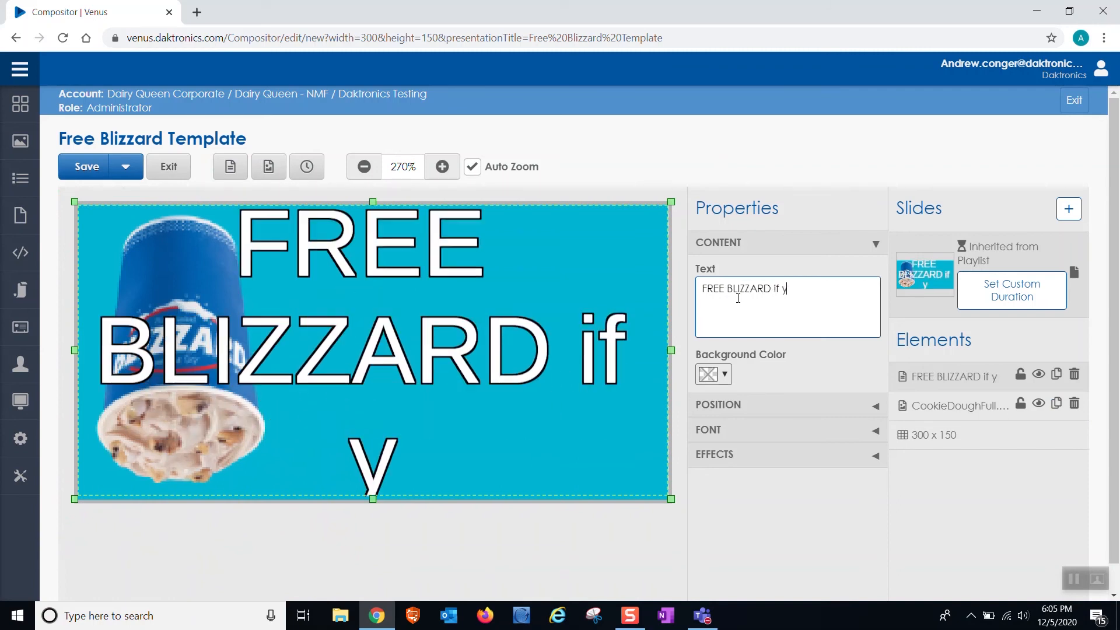
text(our name is:)
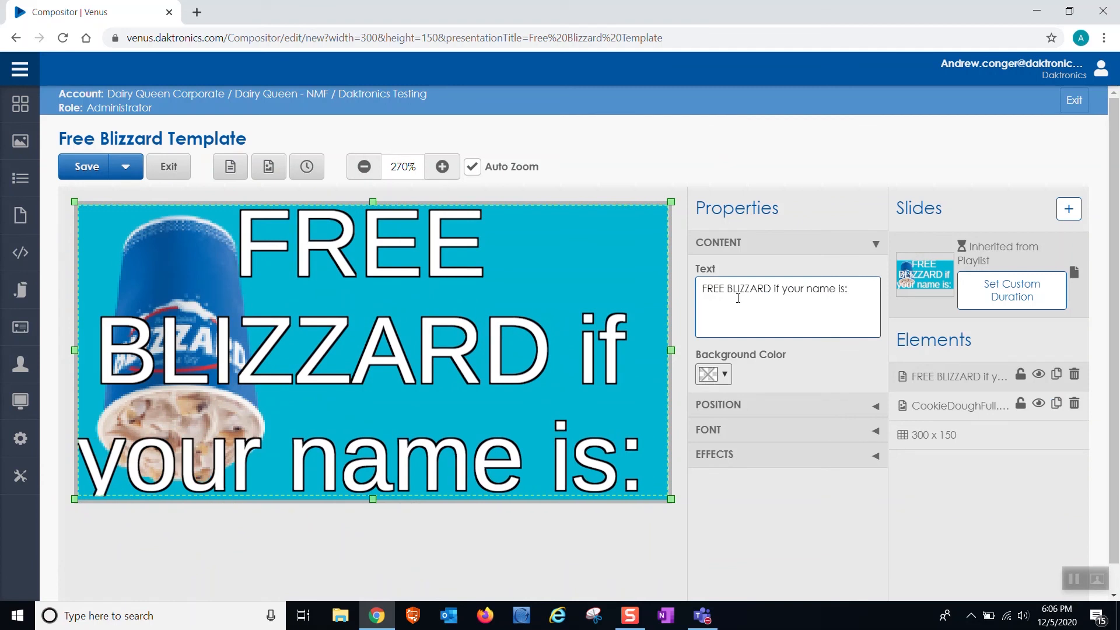
click(776, 262)
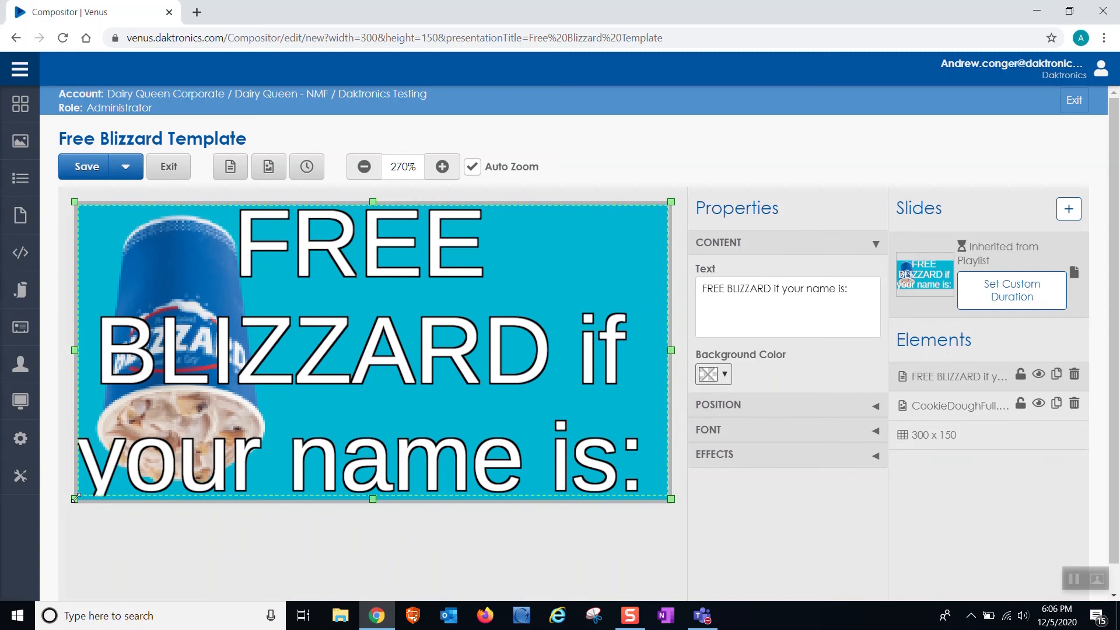
drag(76, 498, 242, 385)
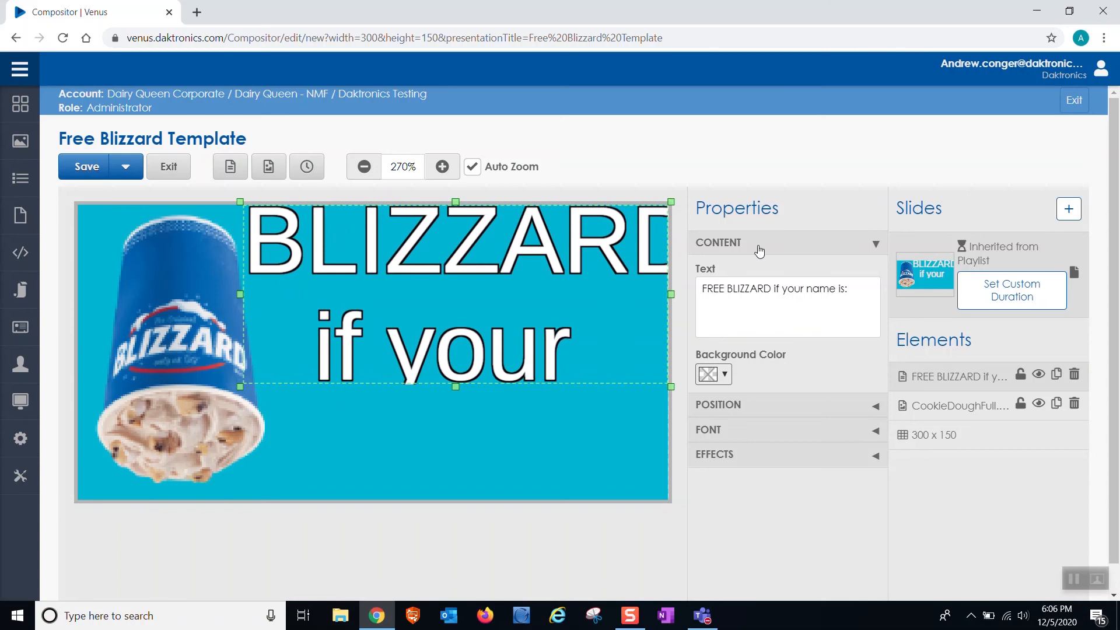
Set the headline text's font to Cervo Neue ExtraBold Neue at 30 px.
click(758, 248)
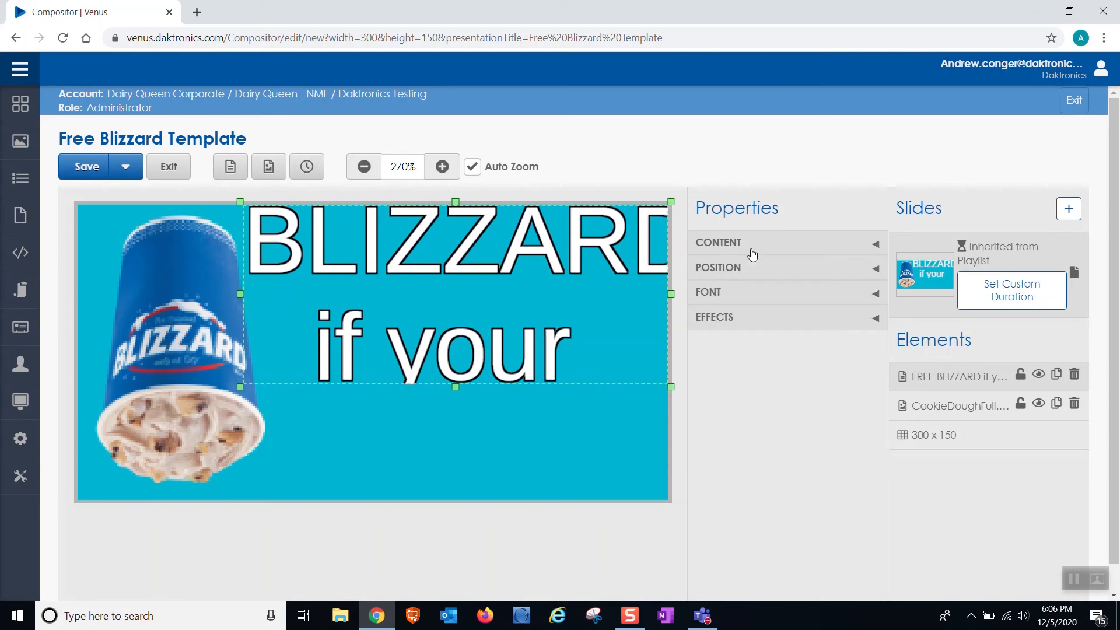
click(716, 296)
scroll(799, 404, down, 1)
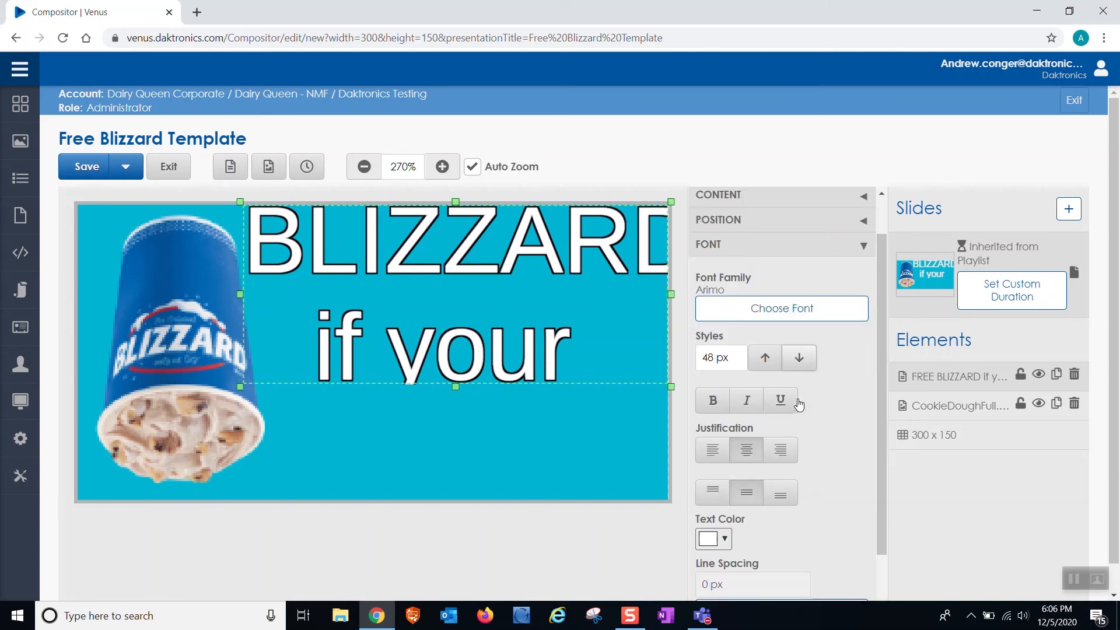
scroll(800, 404, down, 1)
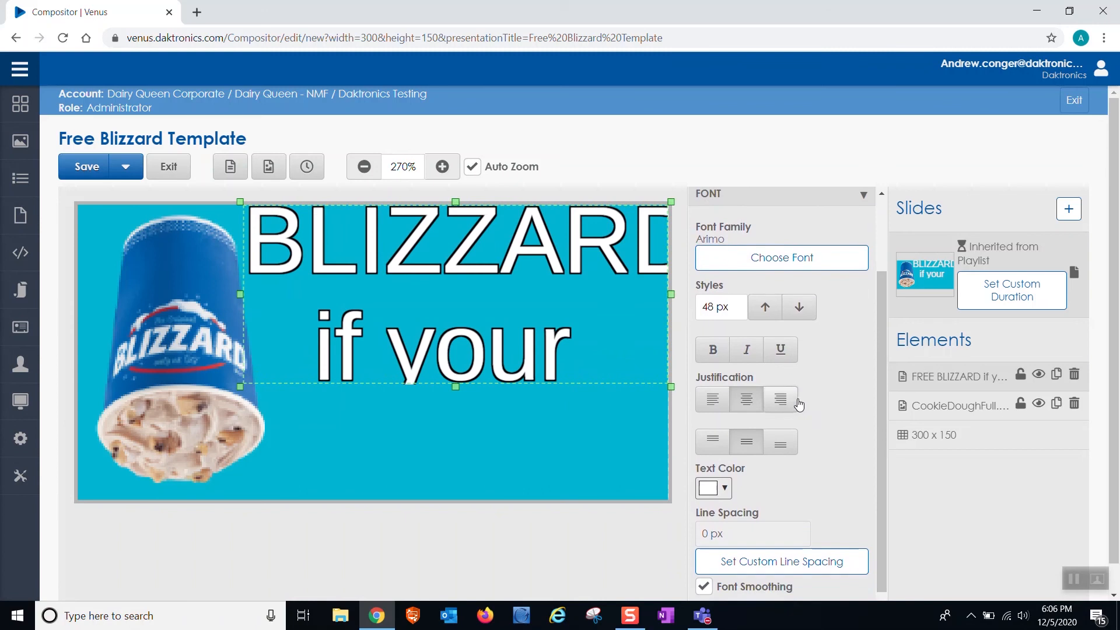
click(757, 254)
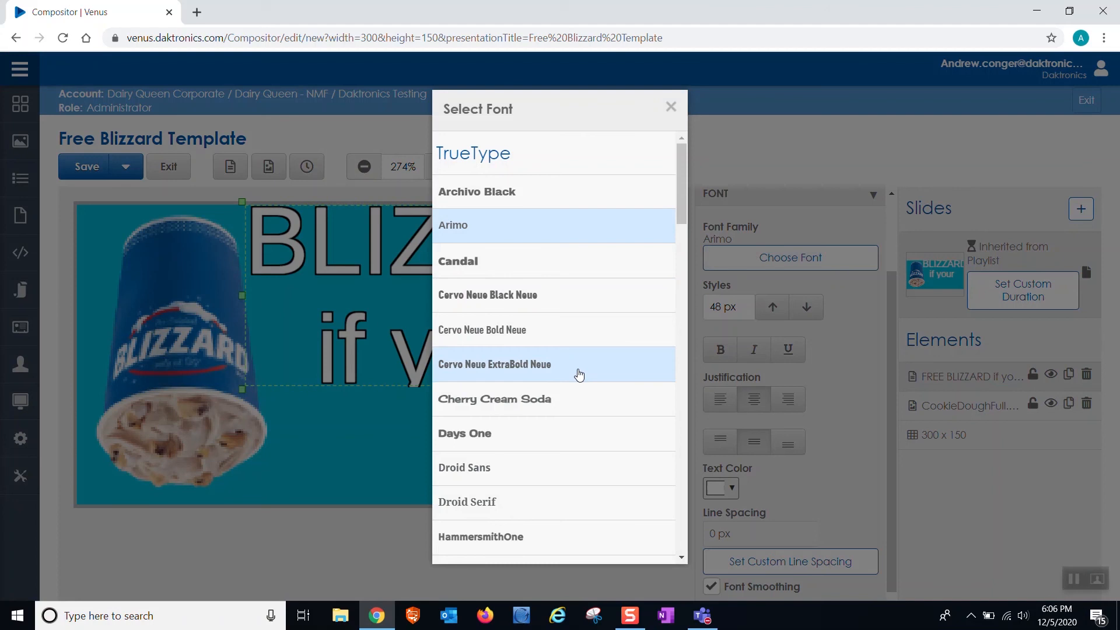
click(553, 364)
click(800, 307)
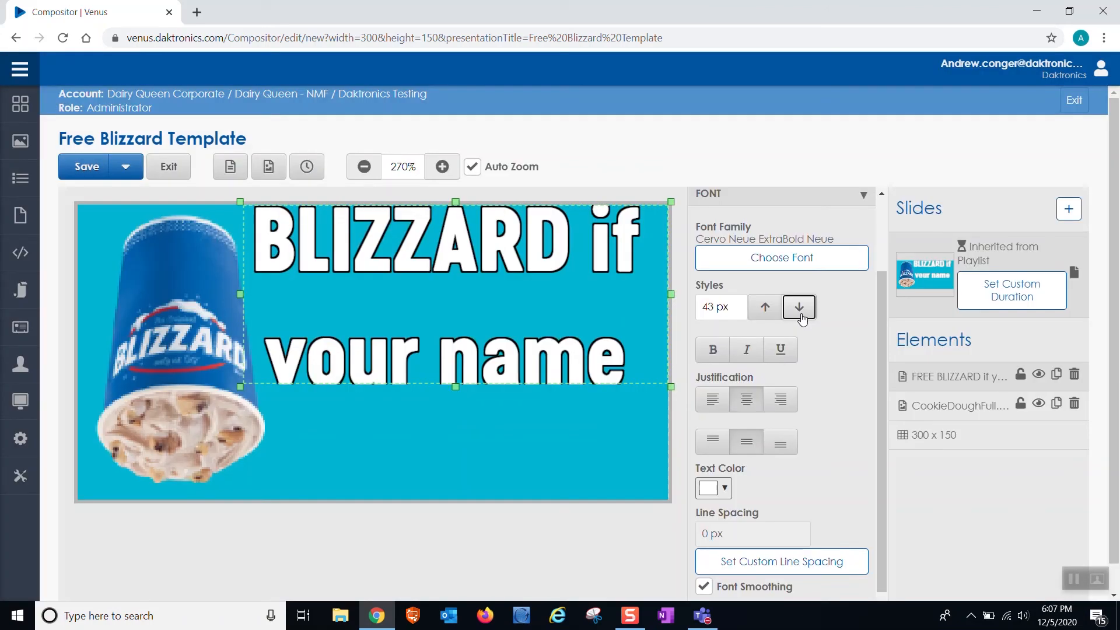
click(802, 315)
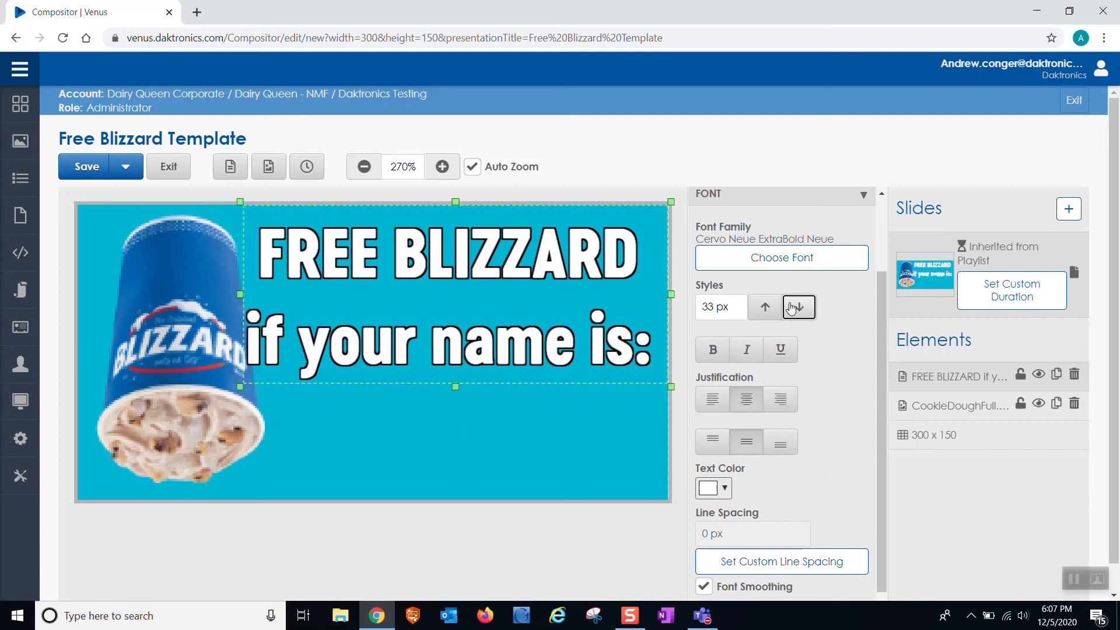
click(731, 304)
text(30)
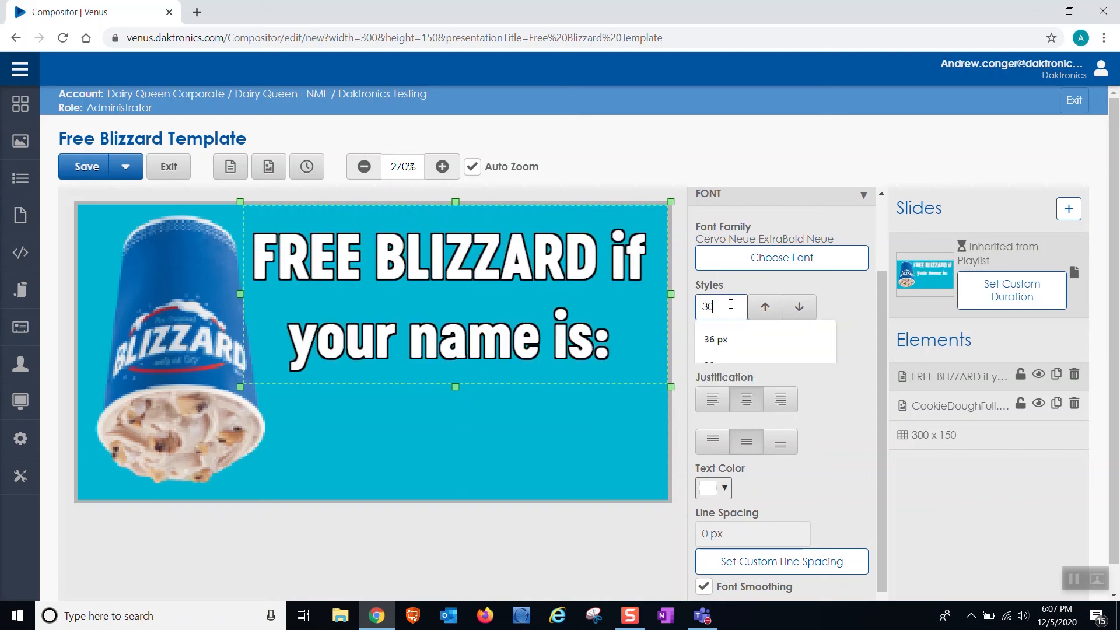
Try a 2-pixel outline on the headline text and remove the outline effect altogether.
scroll(766, 259, up, 1)
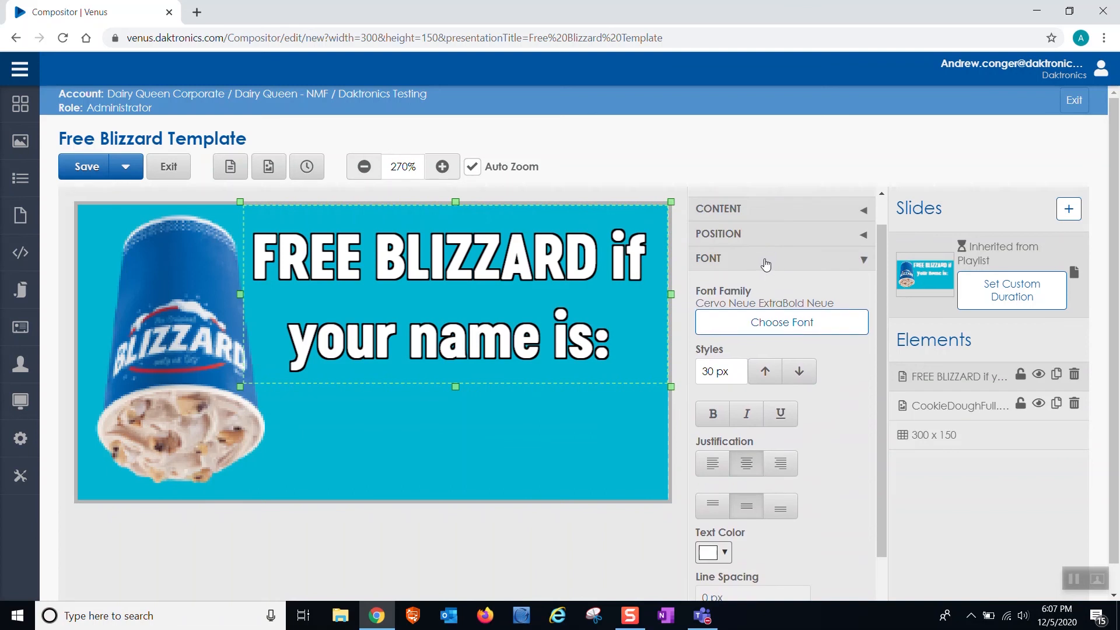
click(765, 262)
click(750, 320)
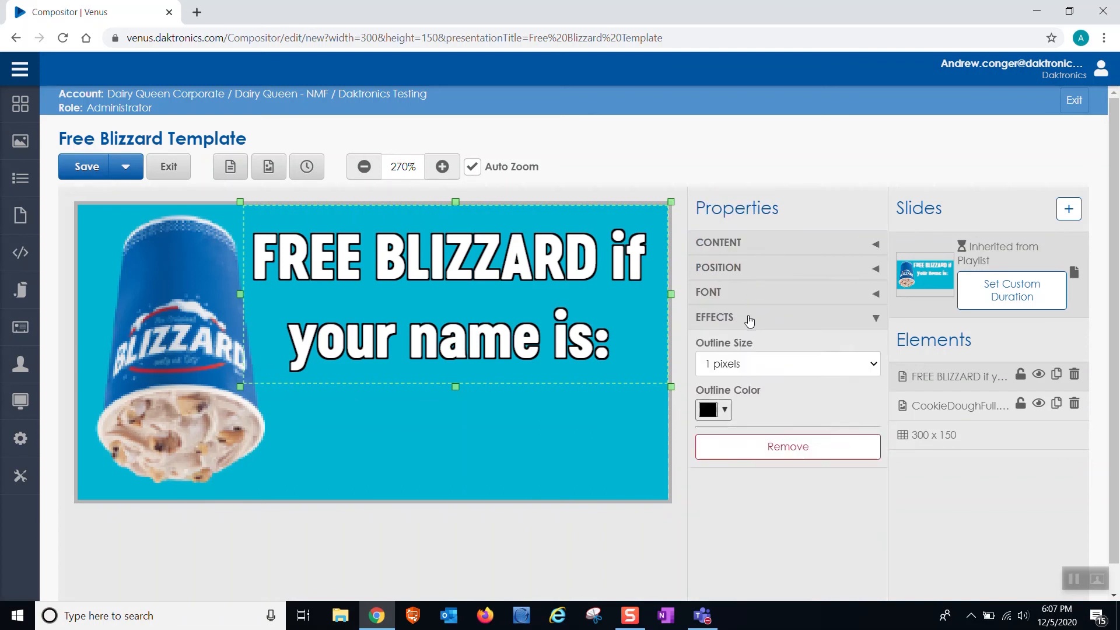
click(747, 366)
click(746, 397)
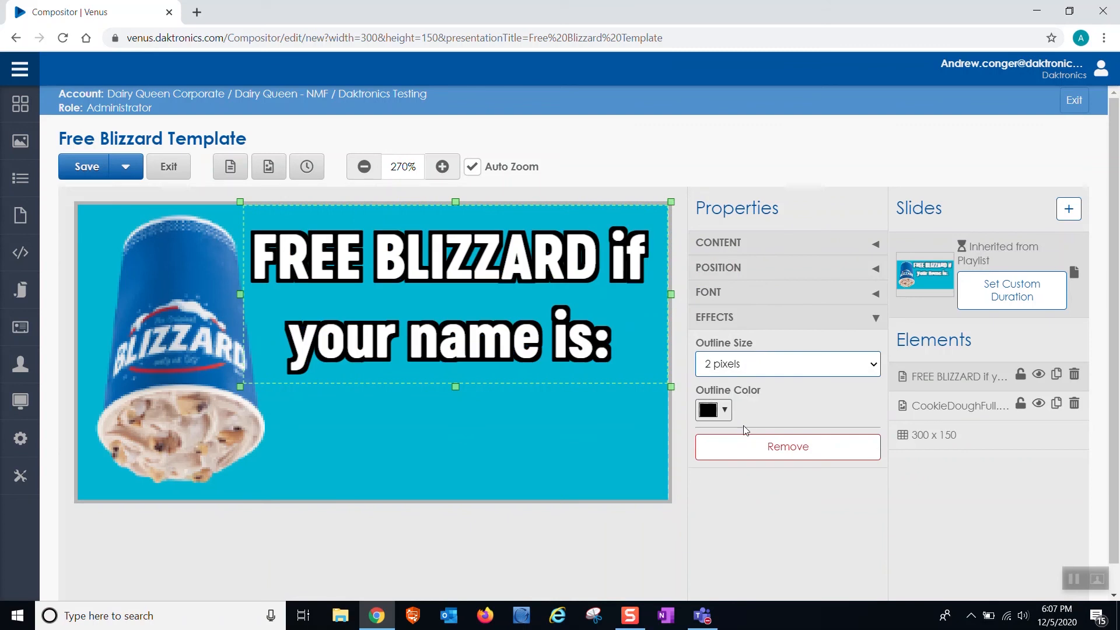
click(746, 446)
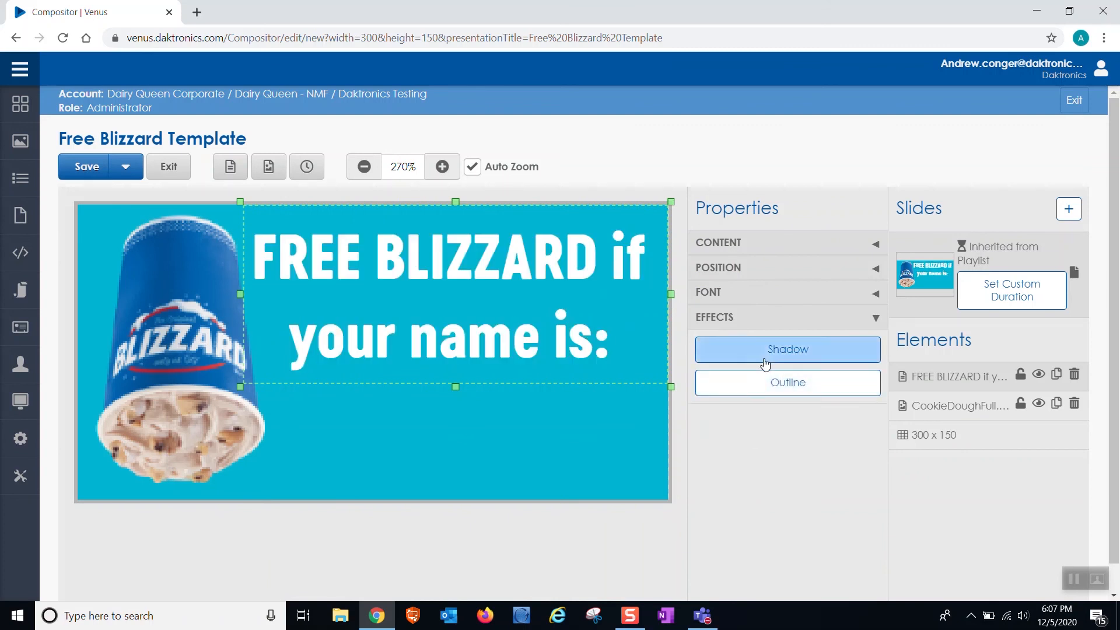
Try a bottom-right shadow with 2-pixel depth on the headline text and remove the shadow effect.
click(766, 364)
click(768, 412)
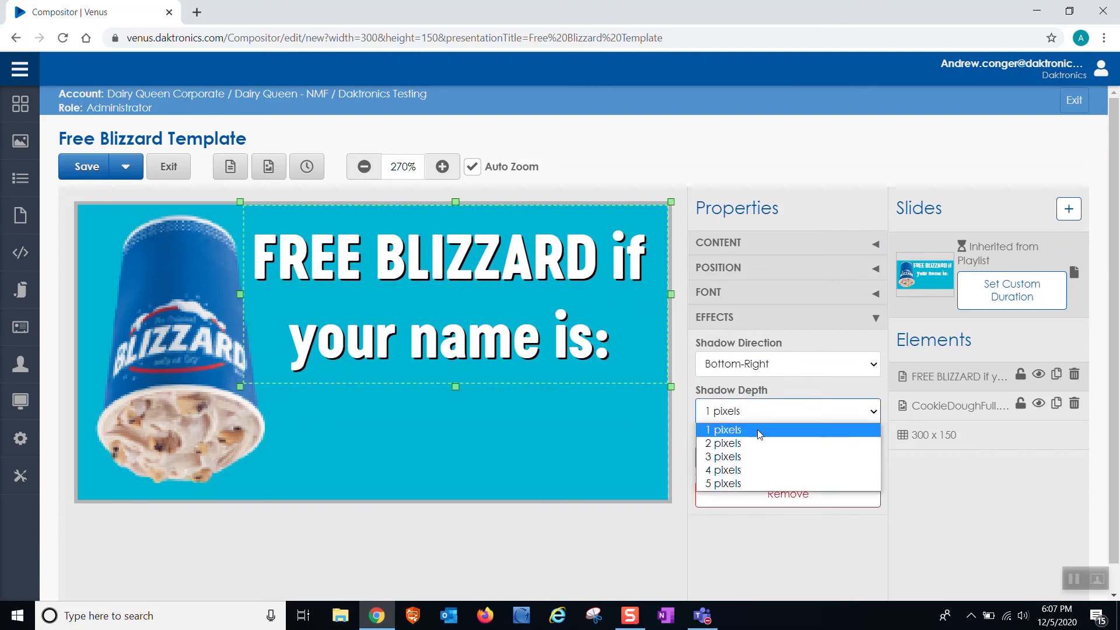
click(758, 443)
click(761, 494)
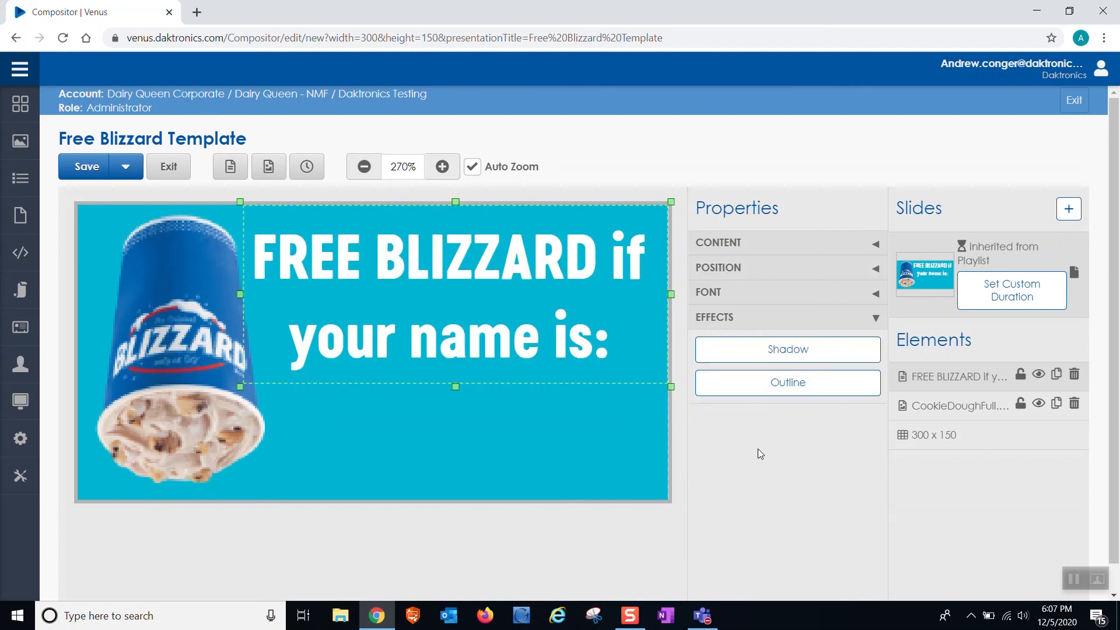
Apply a 2-pixel outline to the headline text, duplicate the headline element and move the copy down to the slide's lower edge.
click(760, 387)
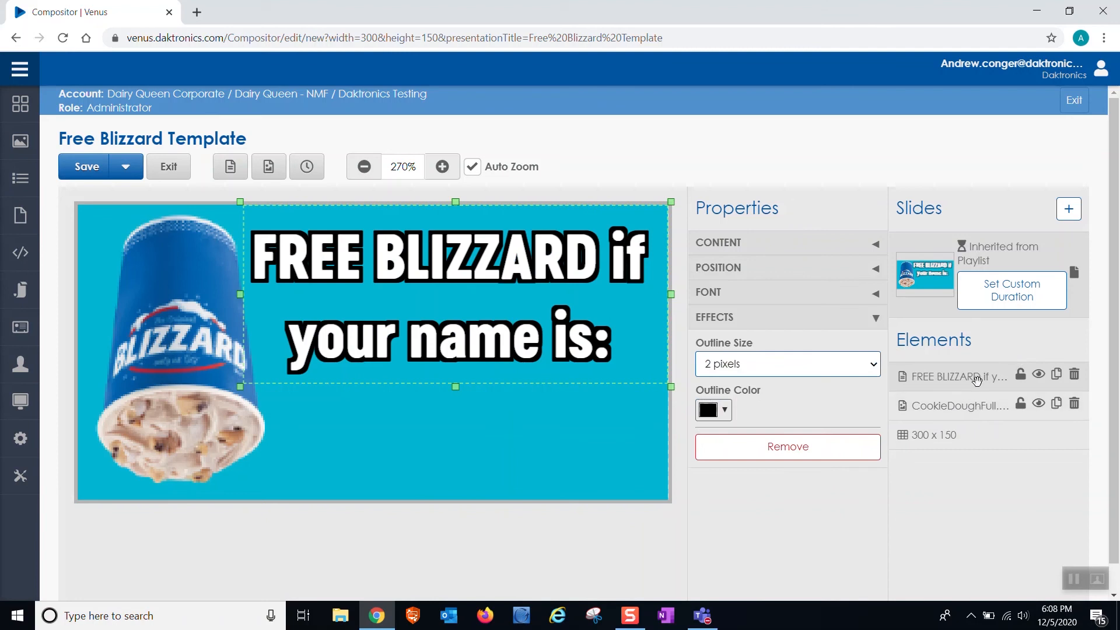
click(1056, 375)
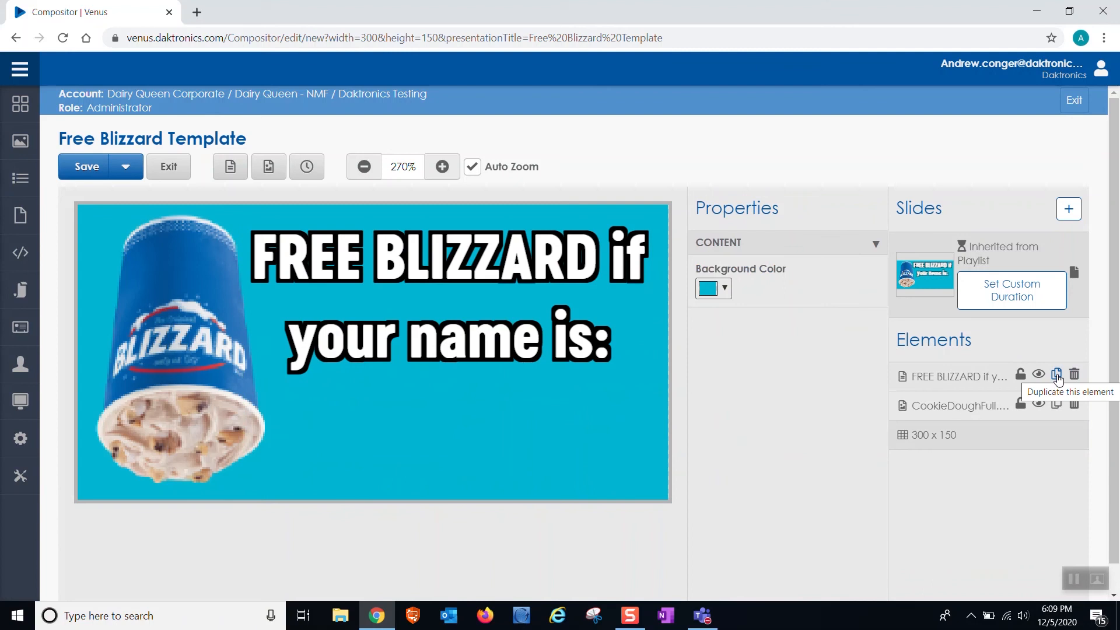
click(1057, 377)
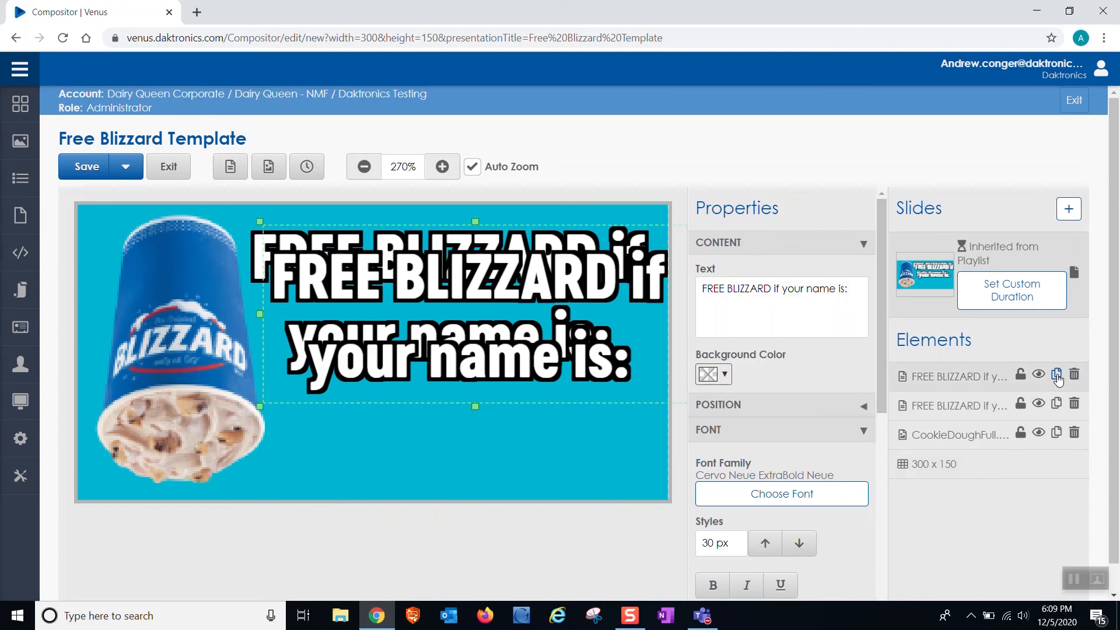
drag(533, 320, 514, 417)
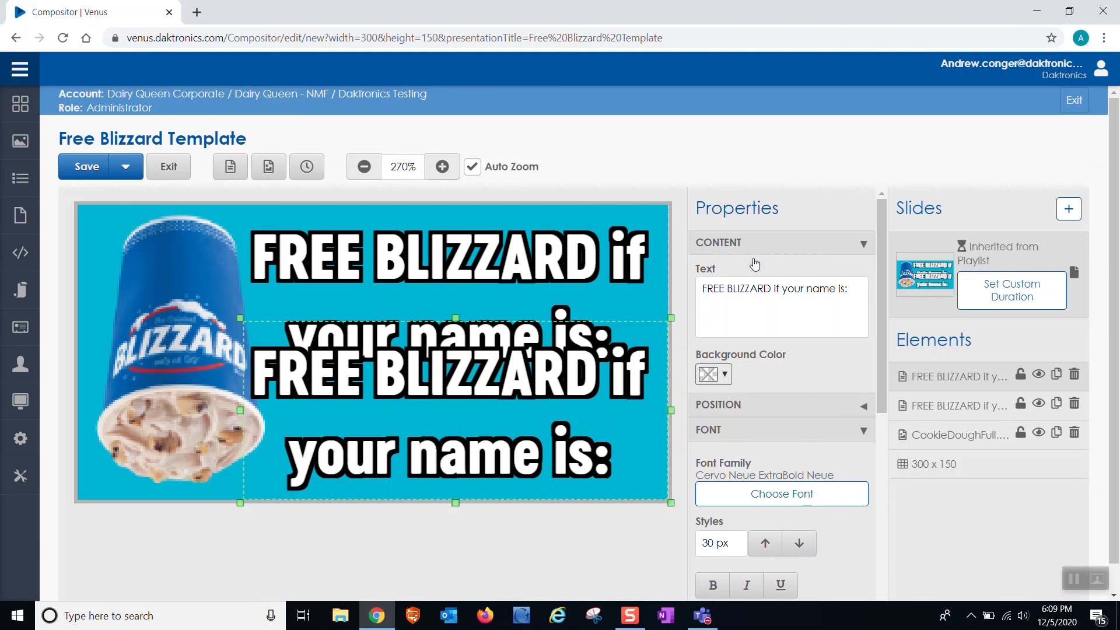
Replace the duplicated text element's content with the placeholder NAME.
drag(849, 289, 608, 276)
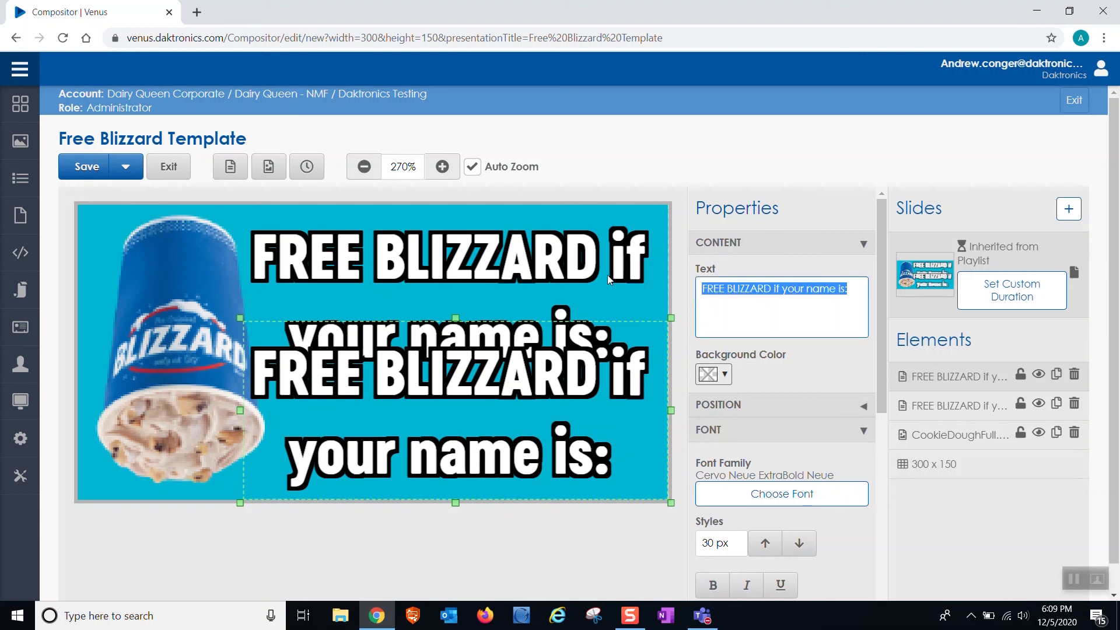
text(A)
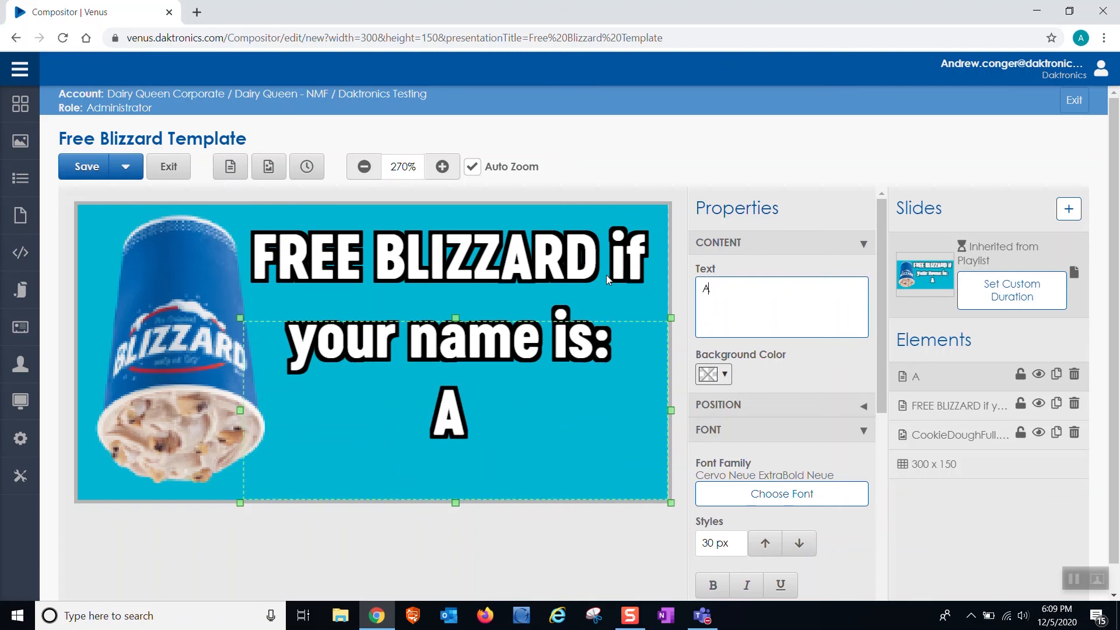
key(BackSpace)
text(NAME)
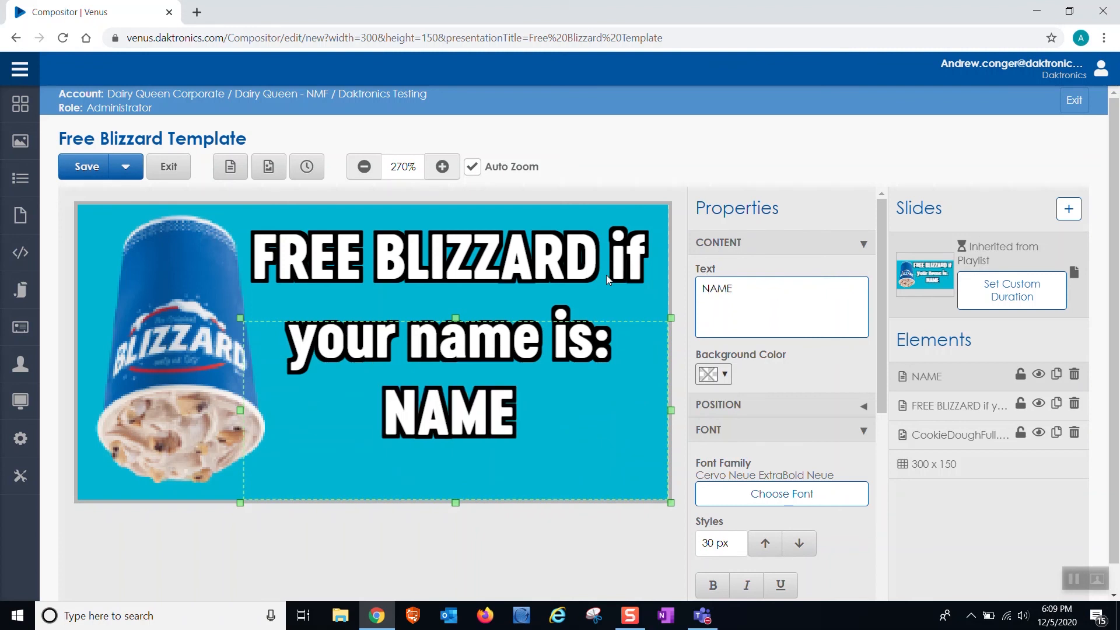
Enlarge the NAME text to 60 px and lower the upper edge of its box to just below the headline.
click(746, 241)
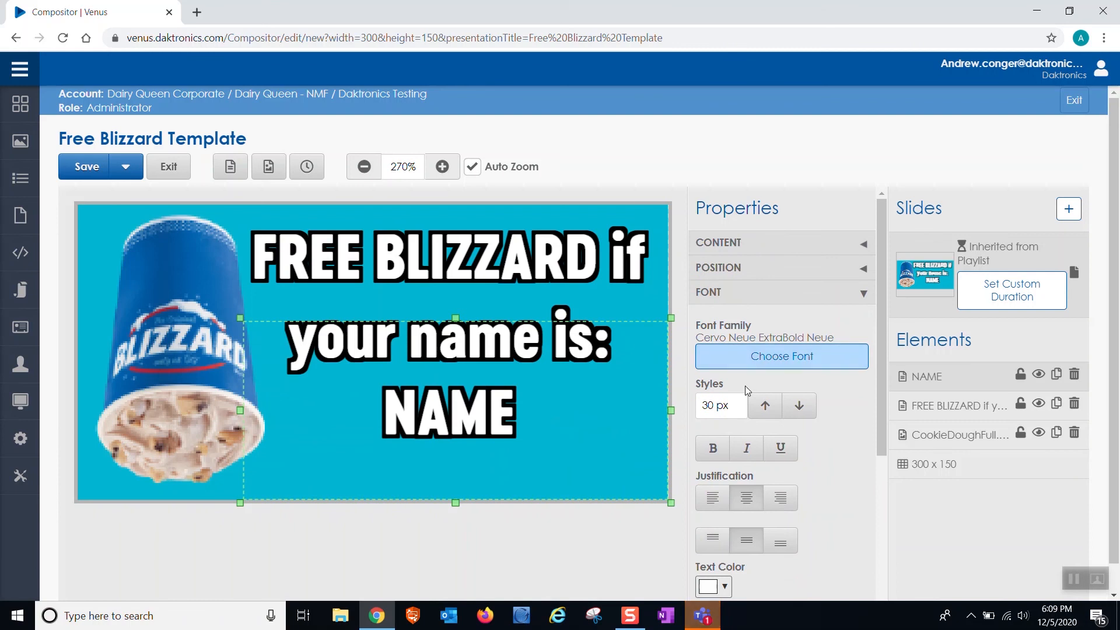
click(761, 406)
click(758, 408)
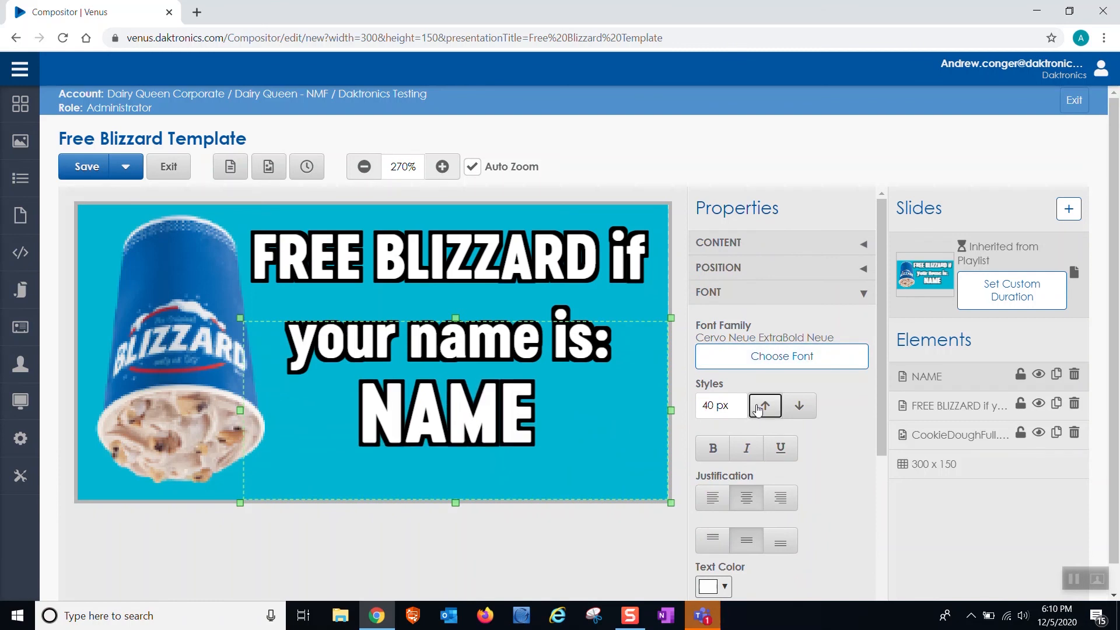
click(758, 408)
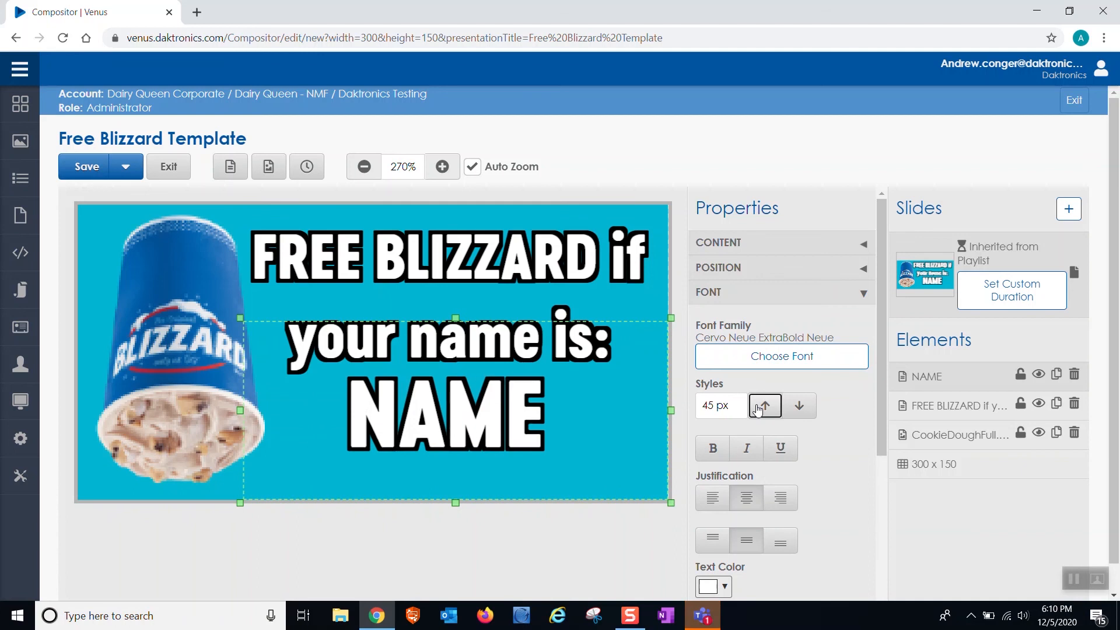
click(758, 409)
click(758, 408)
click(758, 409)
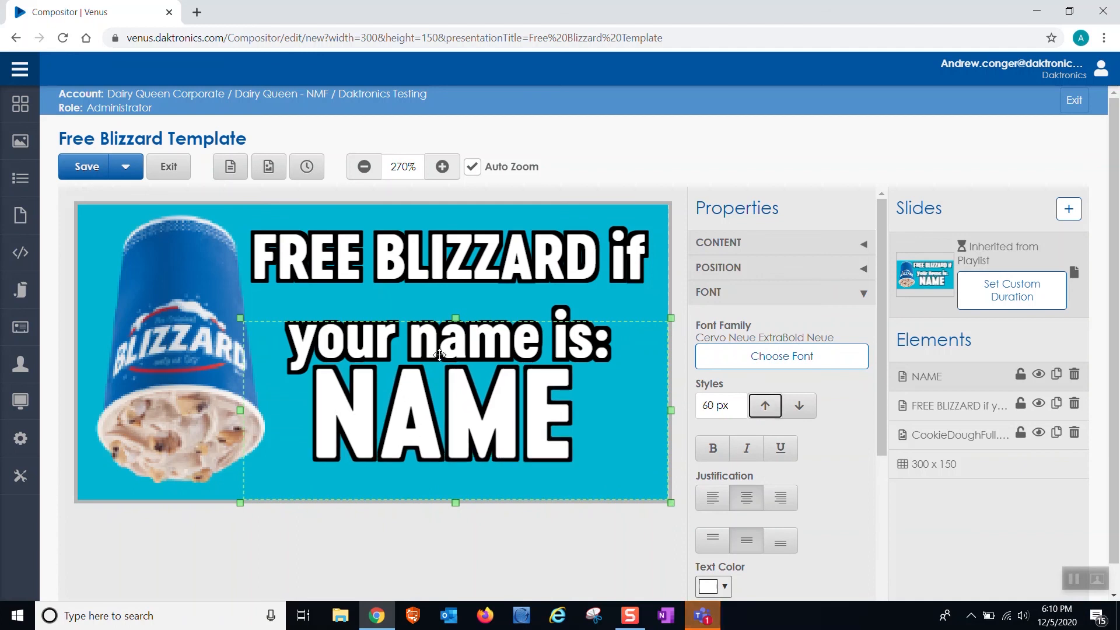
drag(456, 323, 454, 357)
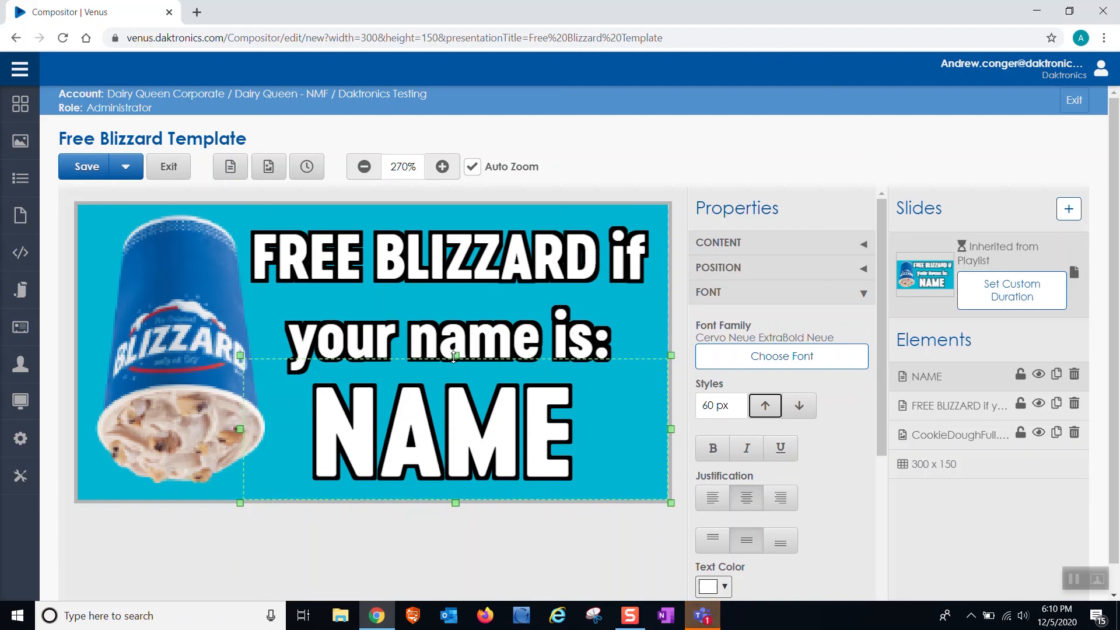
Save the presentation, exit to the Media Library and reopen Free Blizzard Template for editing.
click(85, 167)
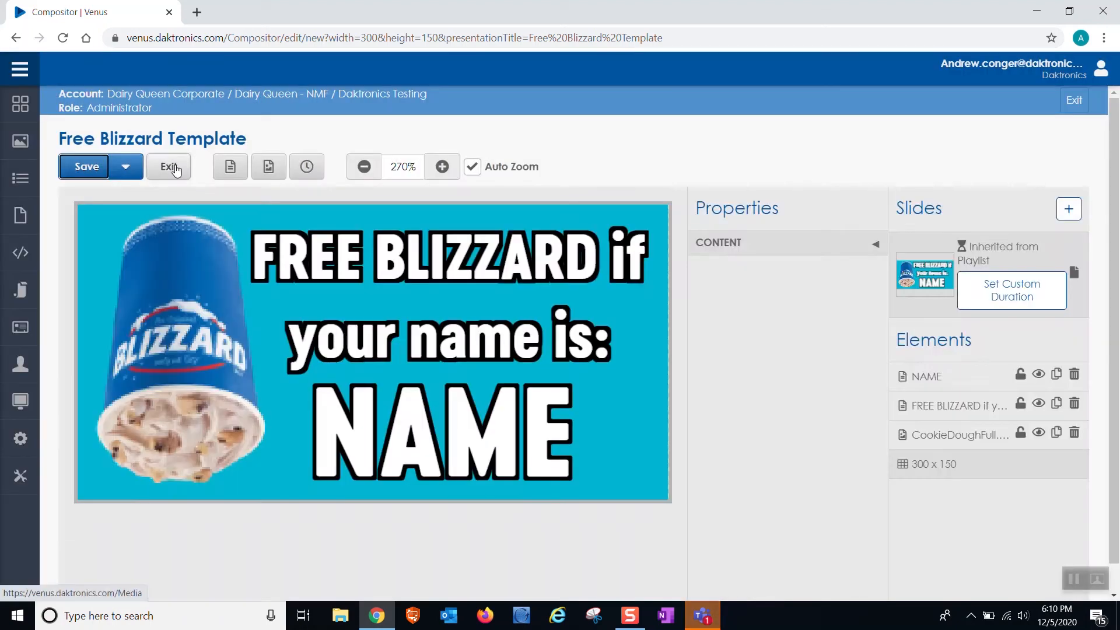
click(175, 168)
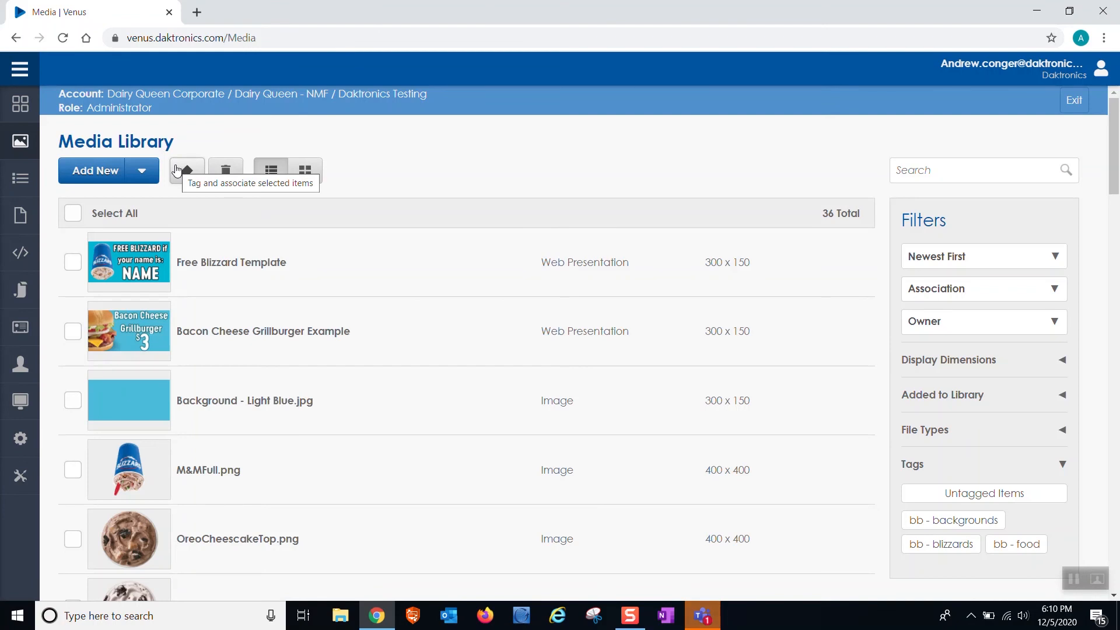
click(138, 260)
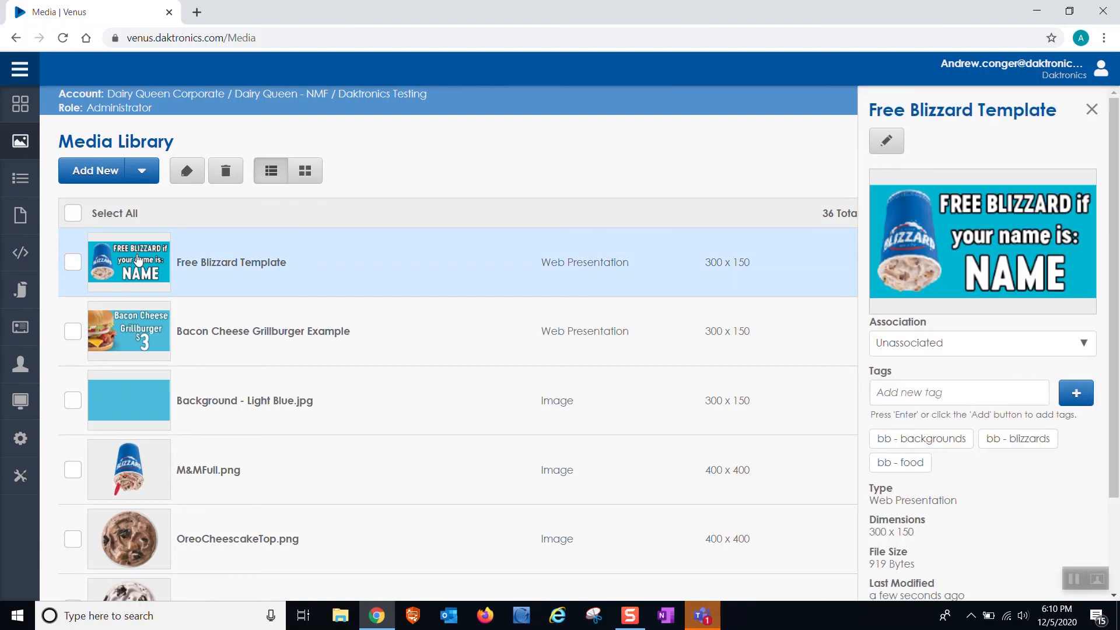
click(887, 141)
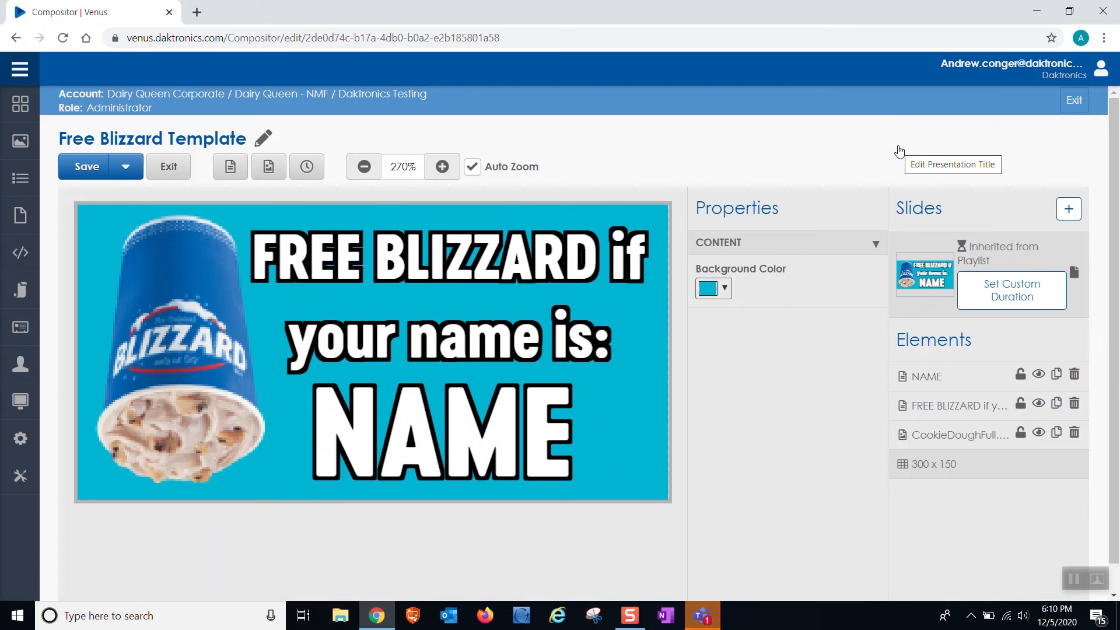
Save a copy of the presentation, replacing "Template" in its name with the person's first name.
click(124, 169)
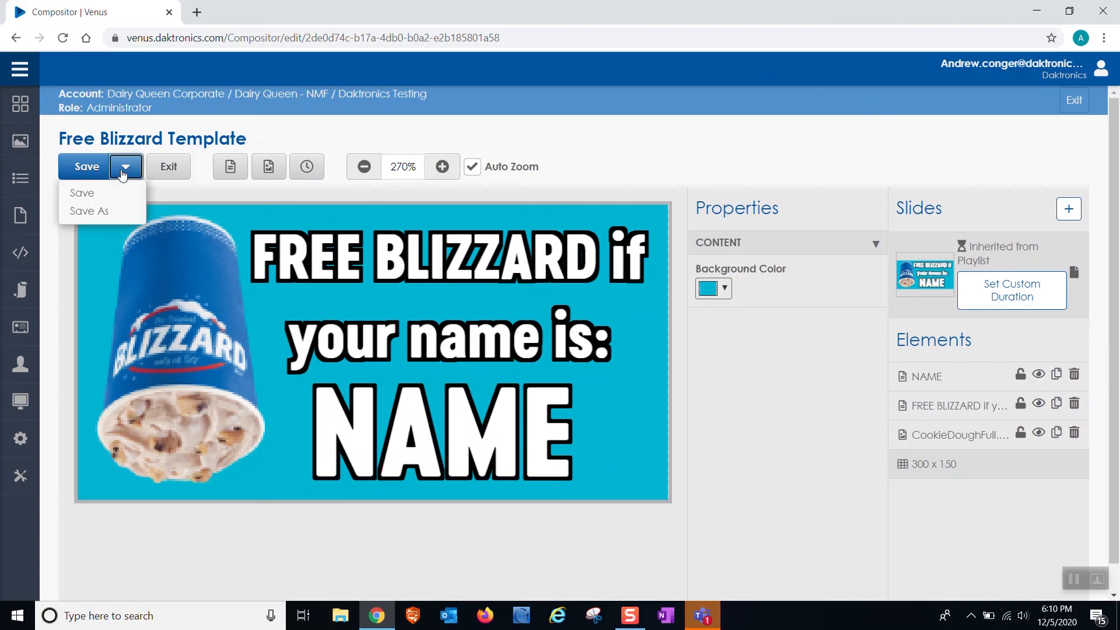
click(109, 212)
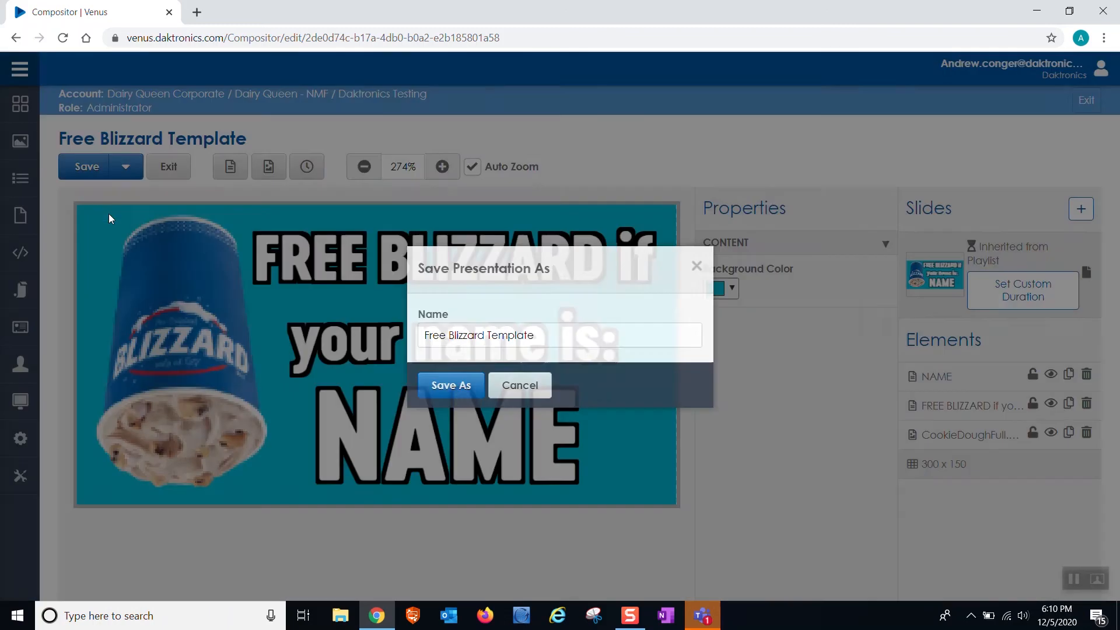
double_click(515, 338)
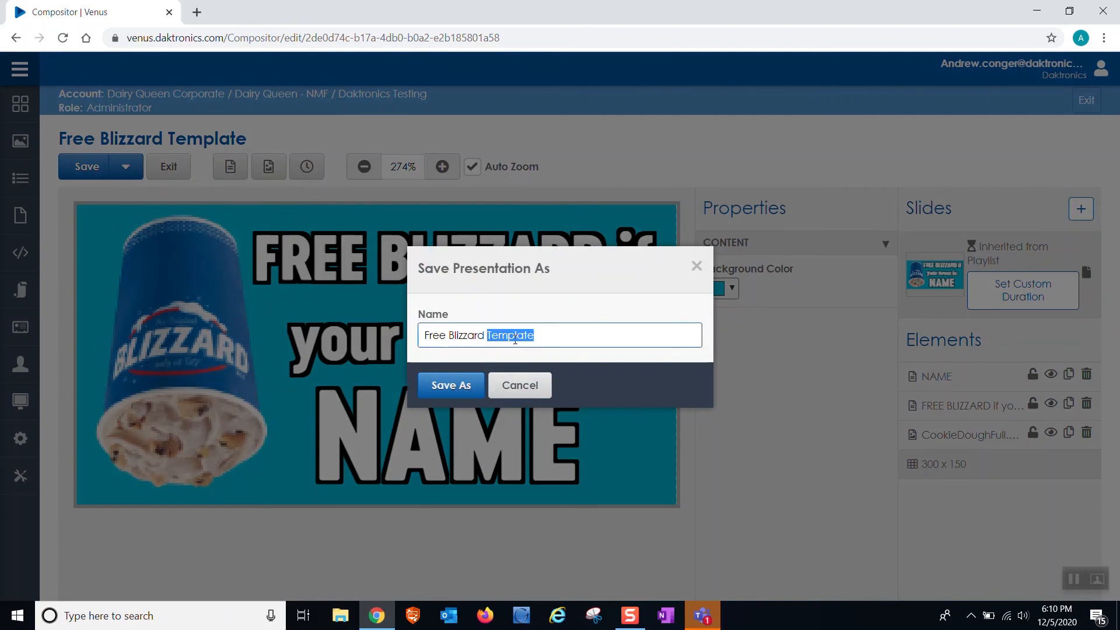
text(Andrew)
click(465, 380)
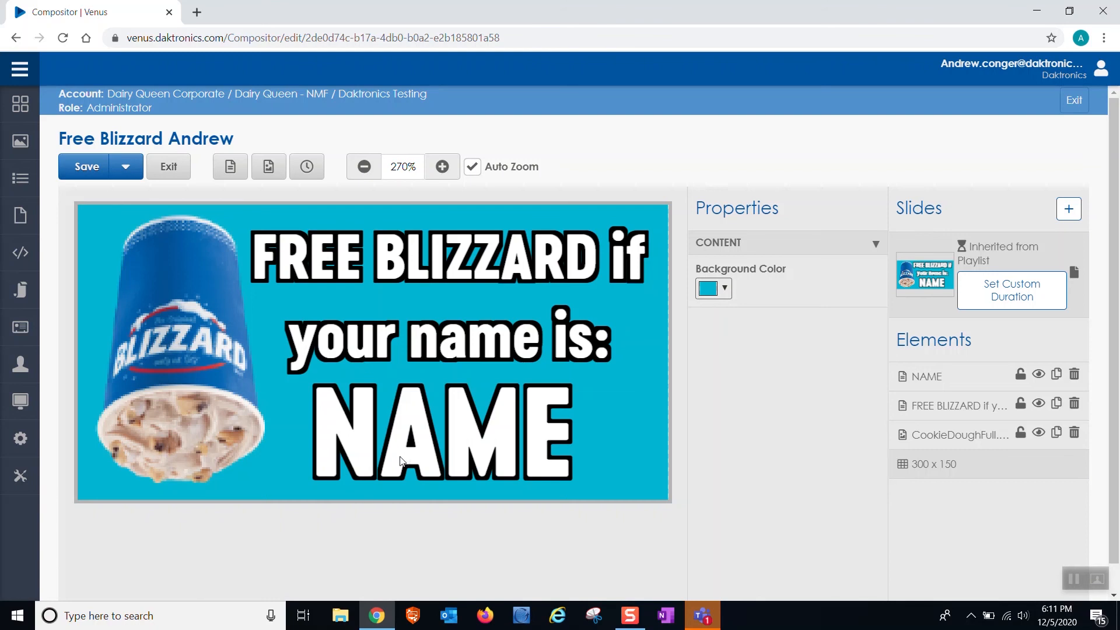
Replace the NAME placeholder with the person's first name in capitals, and save and exit the presentation.
click(497, 442)
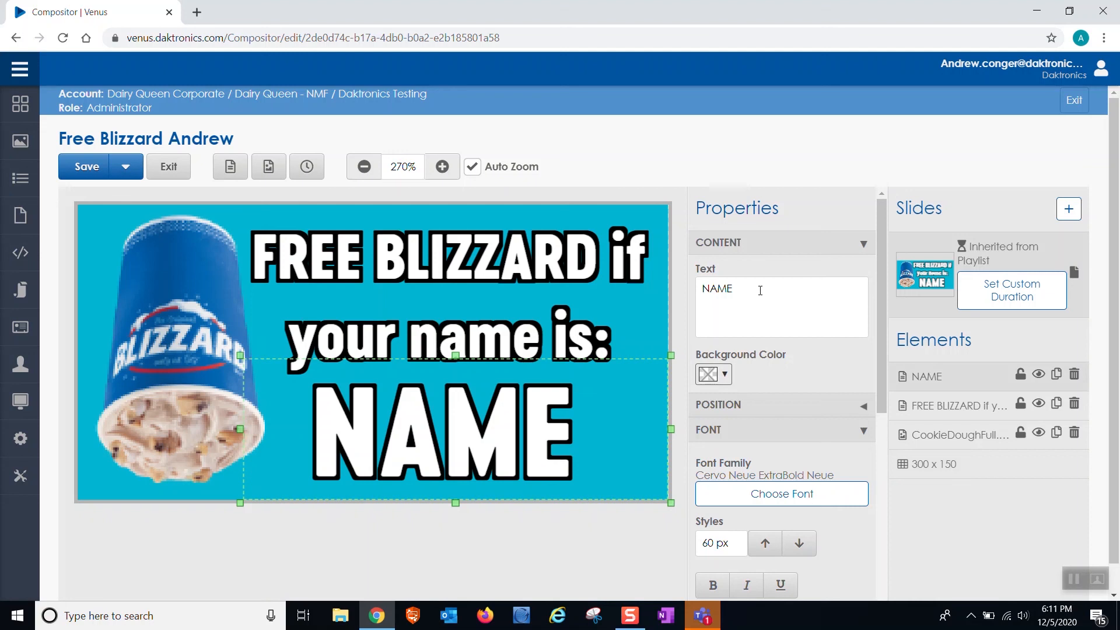
drag(761, 290, 668, 294)
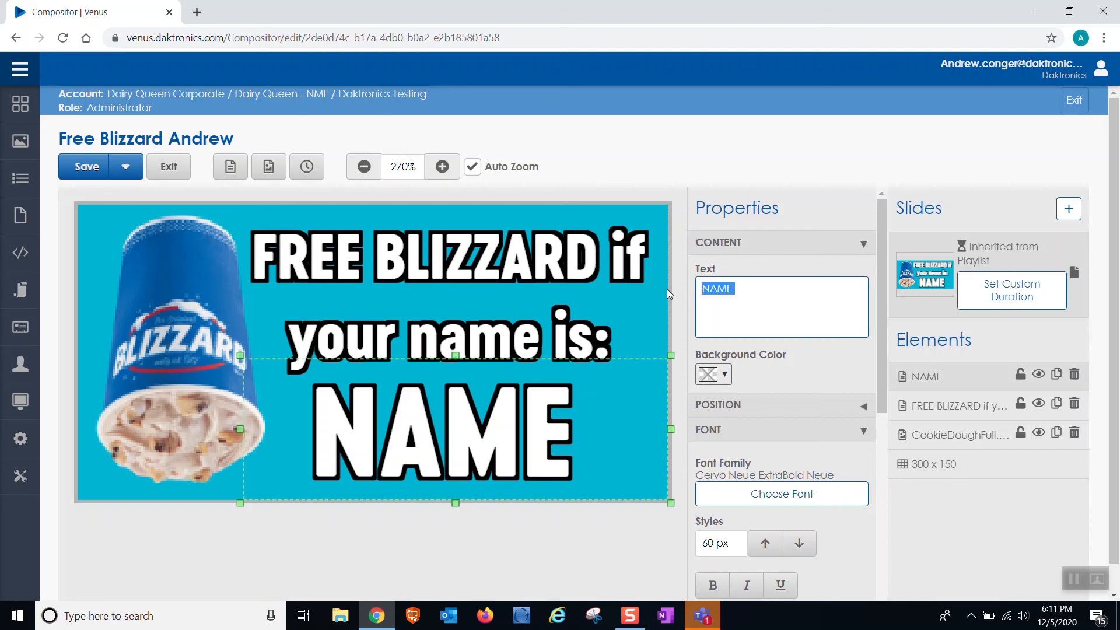
text(ANDREW)
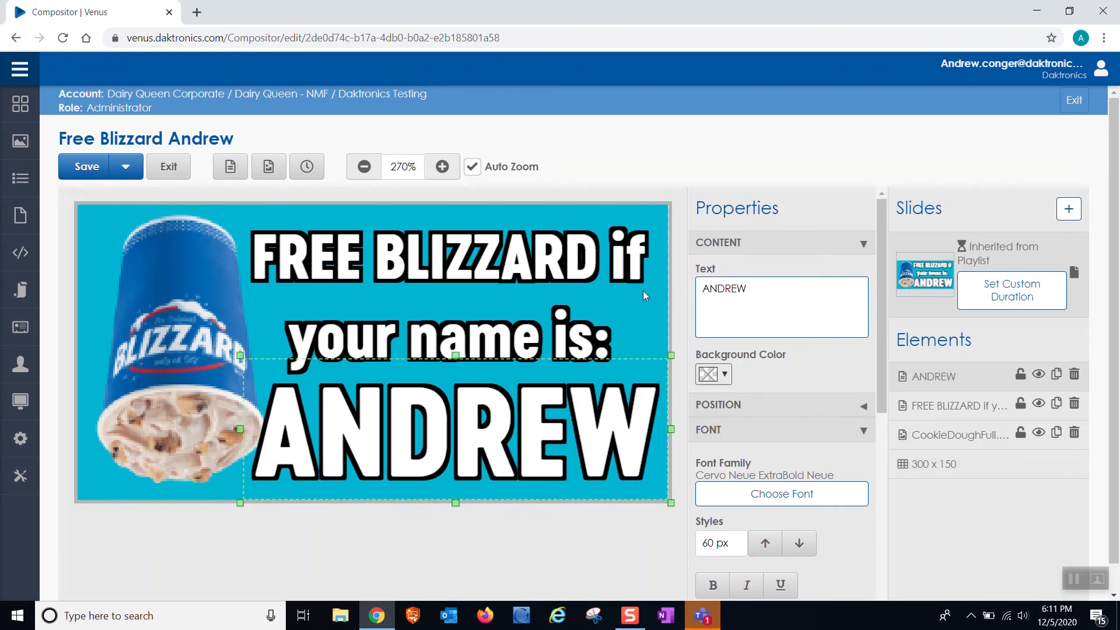
click(98, 167)
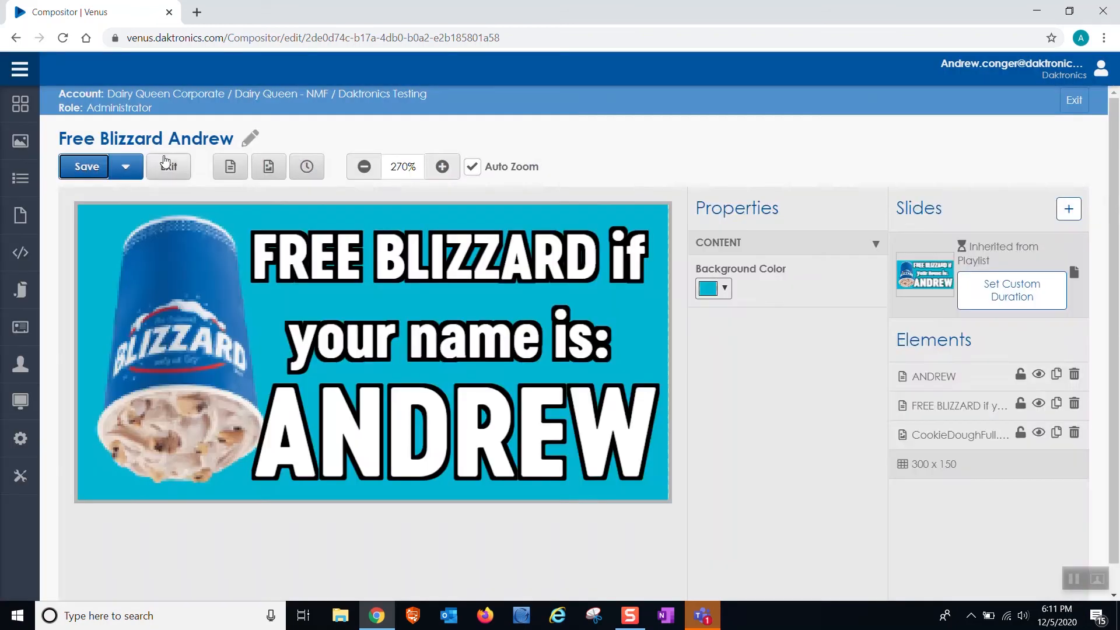
click(166, 165)
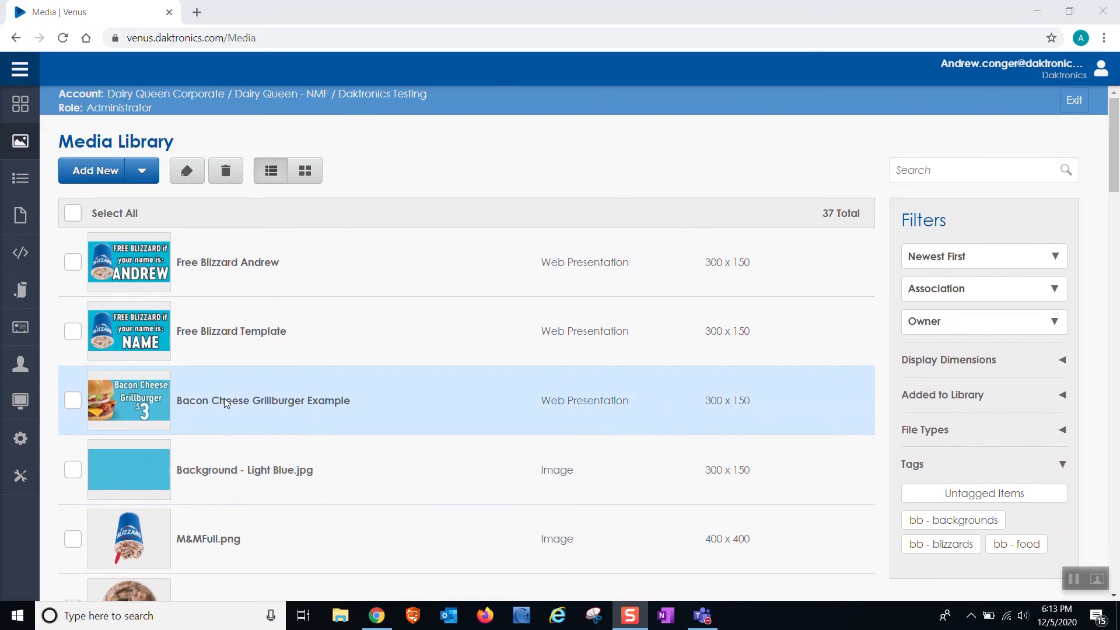
Find FlameThrower Grillburger.png in the Media Library and start a new web presentation from it.
scroll(237, 396, down, 10)
scroll(237, 397, down, 15)
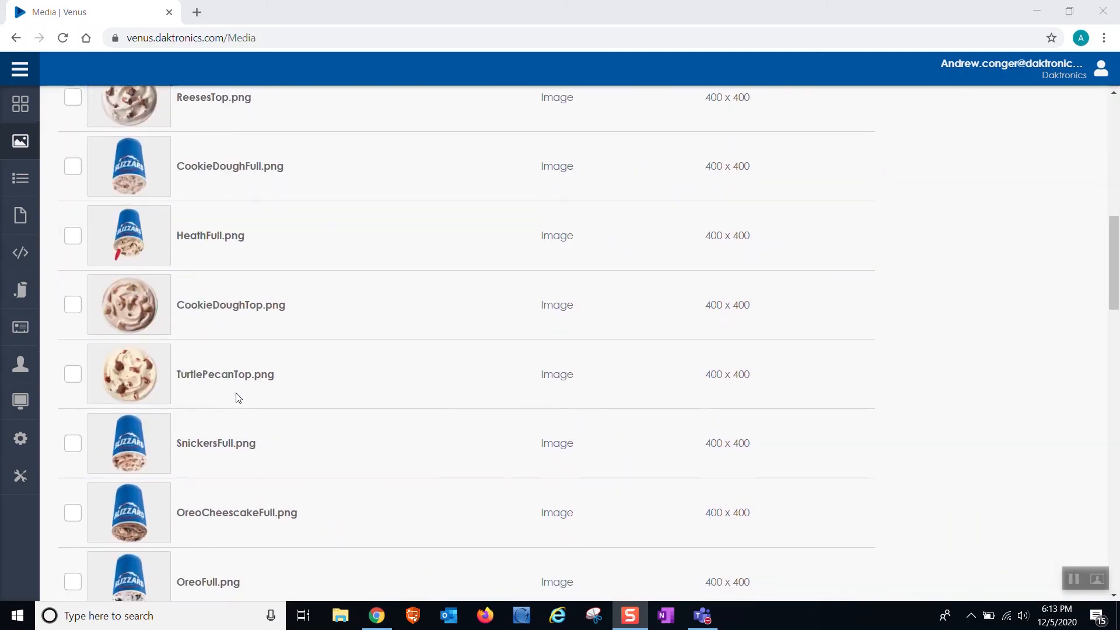
scroll(238, 398, down, 3)
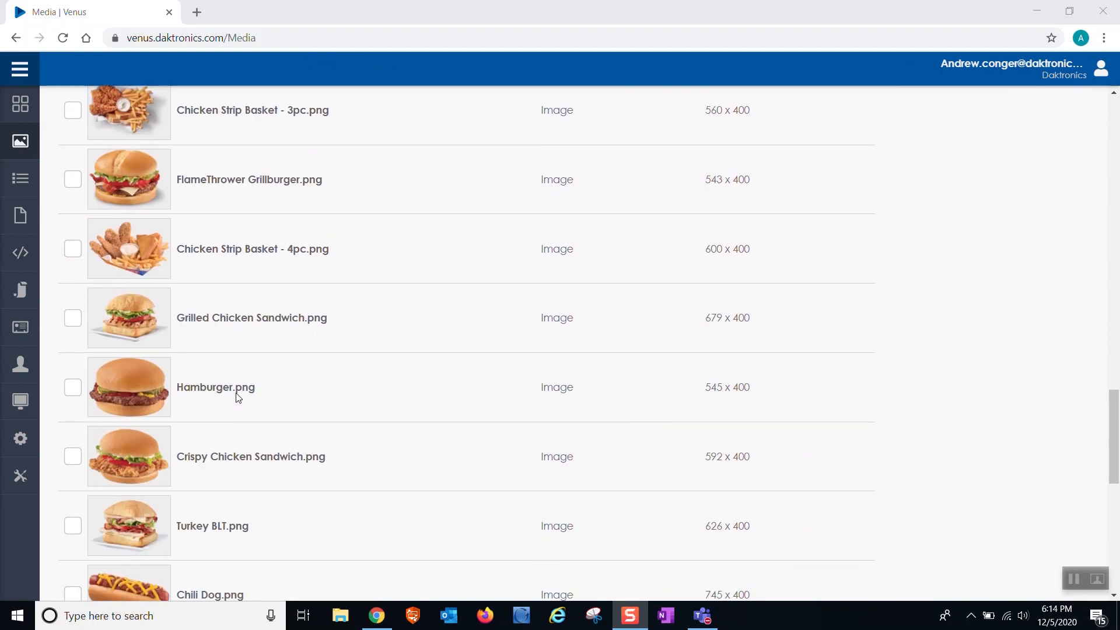
click(131, 186)
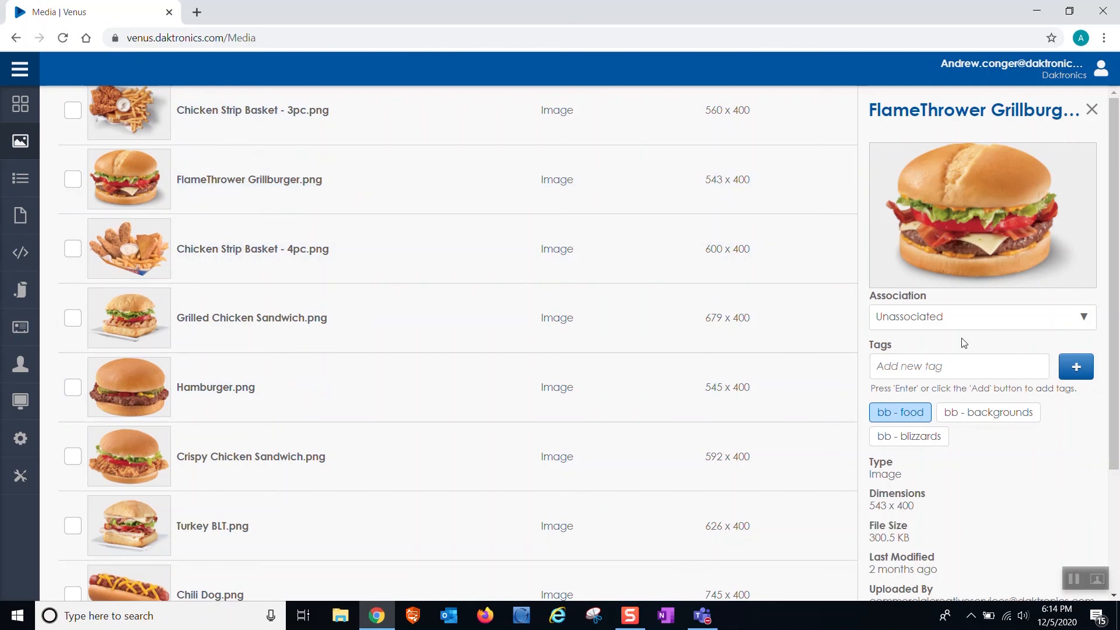
scroll(963, 343, down, 3)
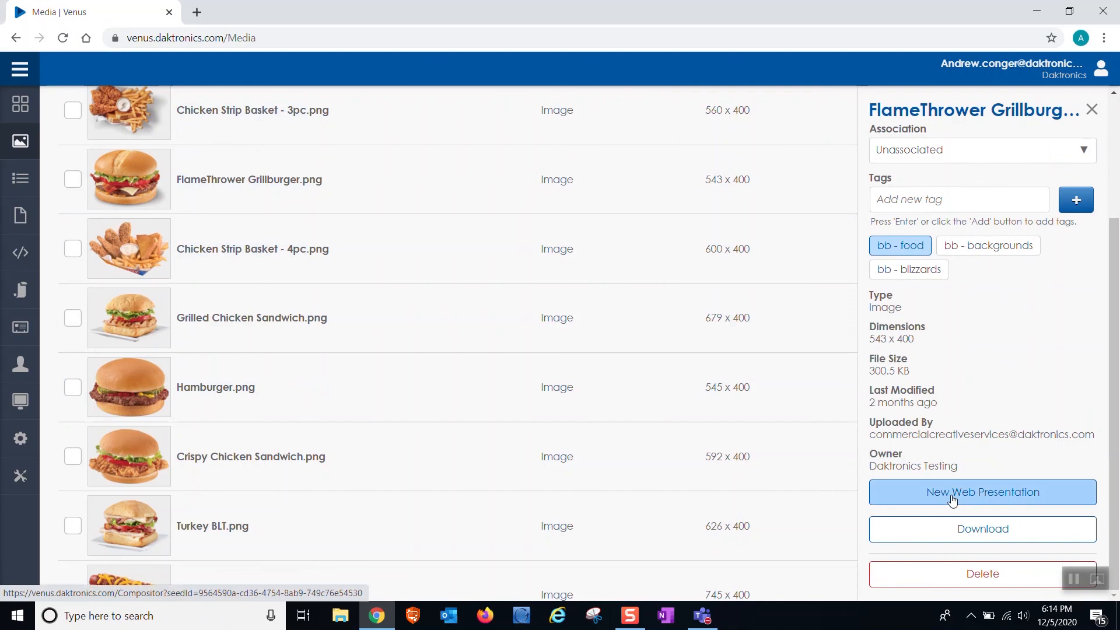
click(950, 498)
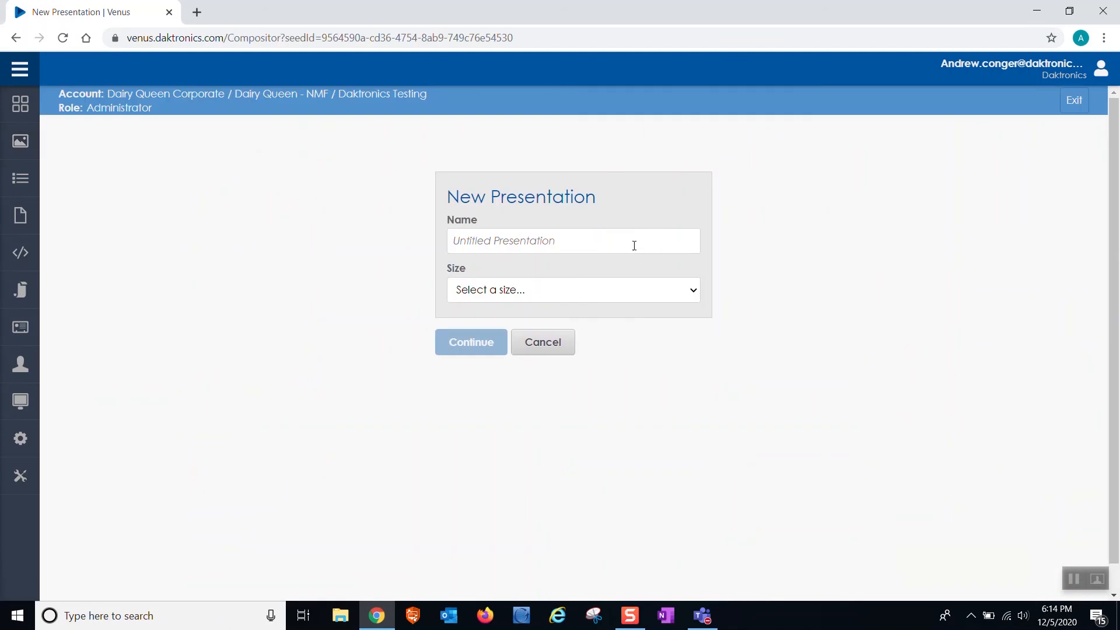
Name the new presentation "It's Cold Outside", choose the 300 x 150 size and create it.
click(634, 244)
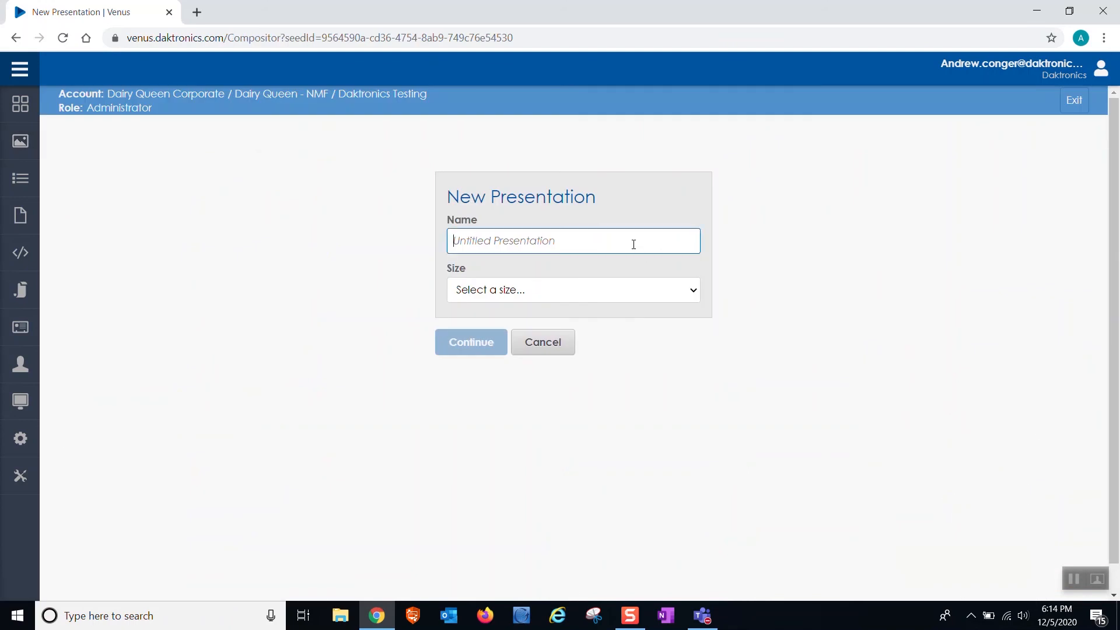
text(It's Cold Outside)
click(590, 290)
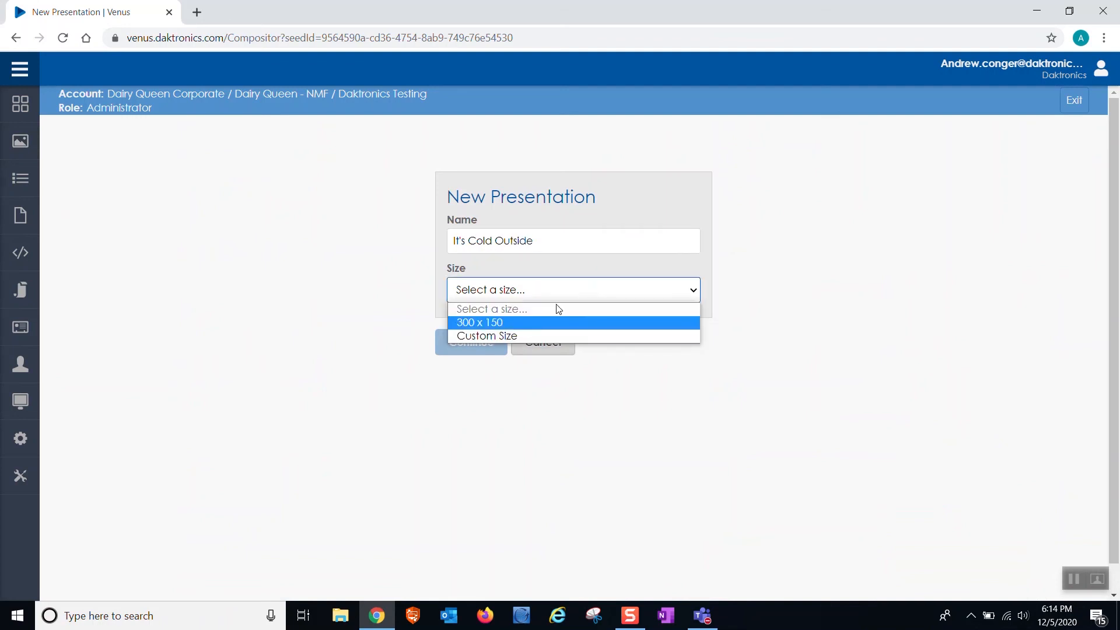
click(527, 322)
click(484, 344)
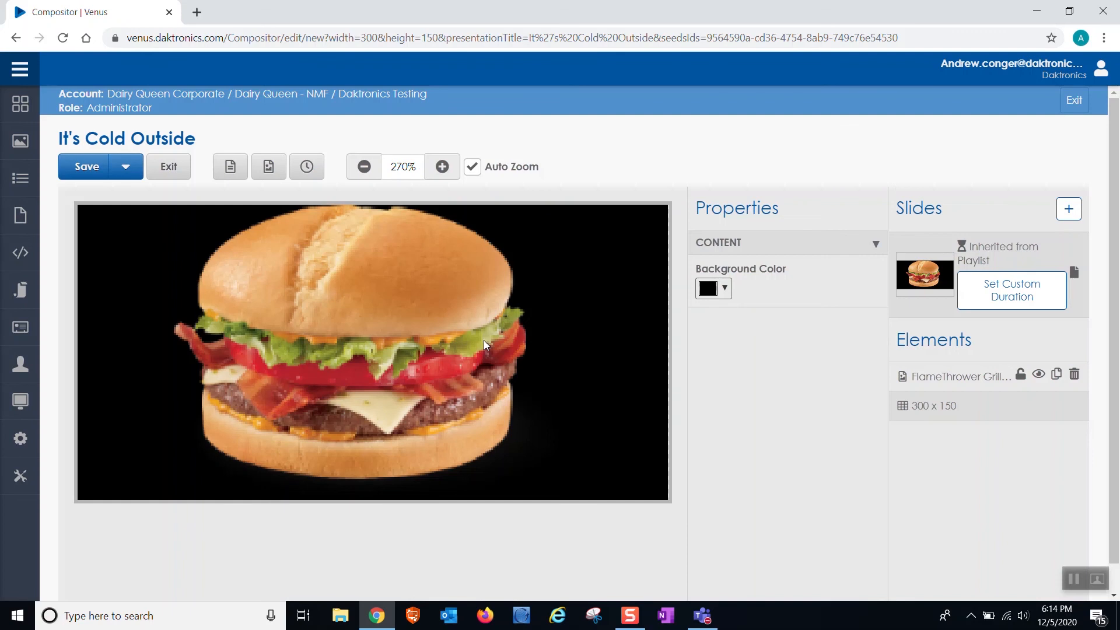
Reposition and resize the FlameThrower Grillburger image so the burger fills the left half of the canvas.
click(386, 336)
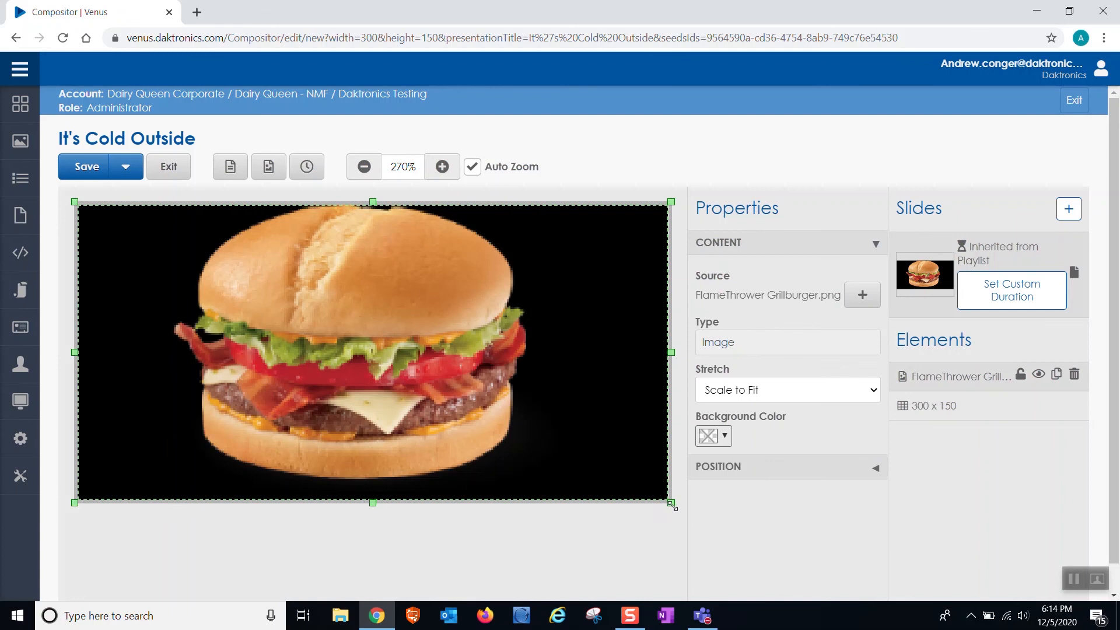
drag(671, 502, 428, 532)
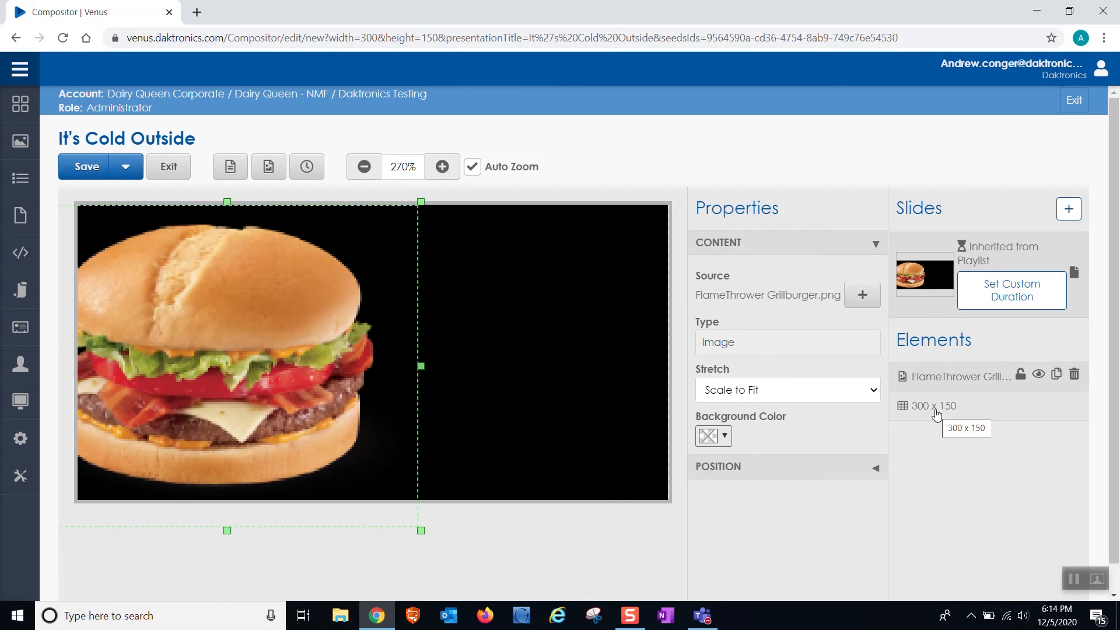
Change the background color of the 300 x 150 canvas to bright cyan blue.
click(937, 415)
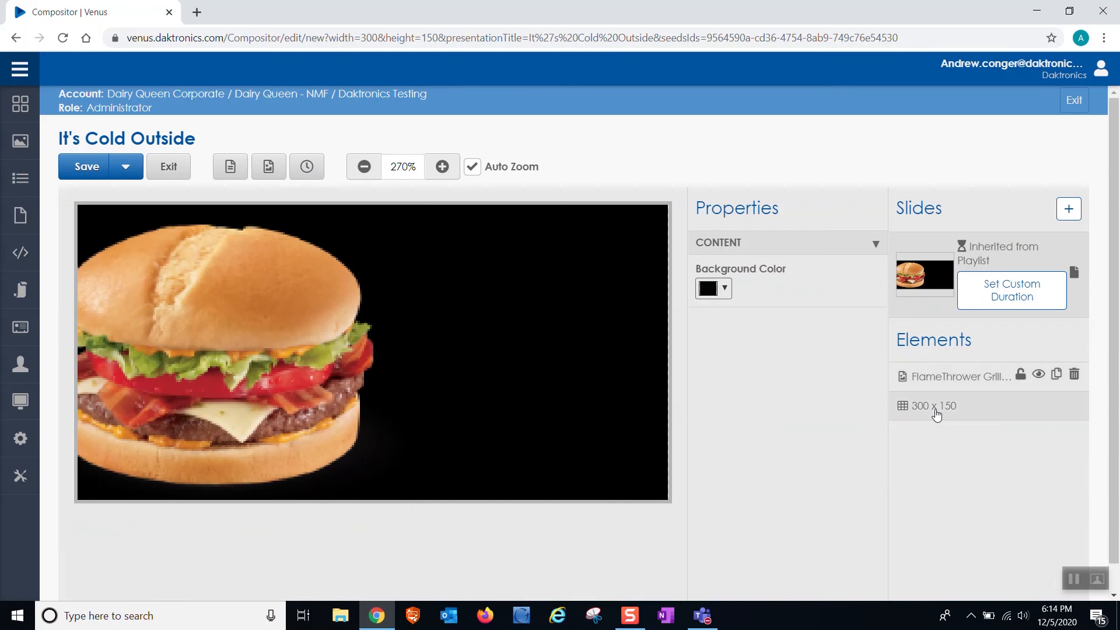
click(726, 290)
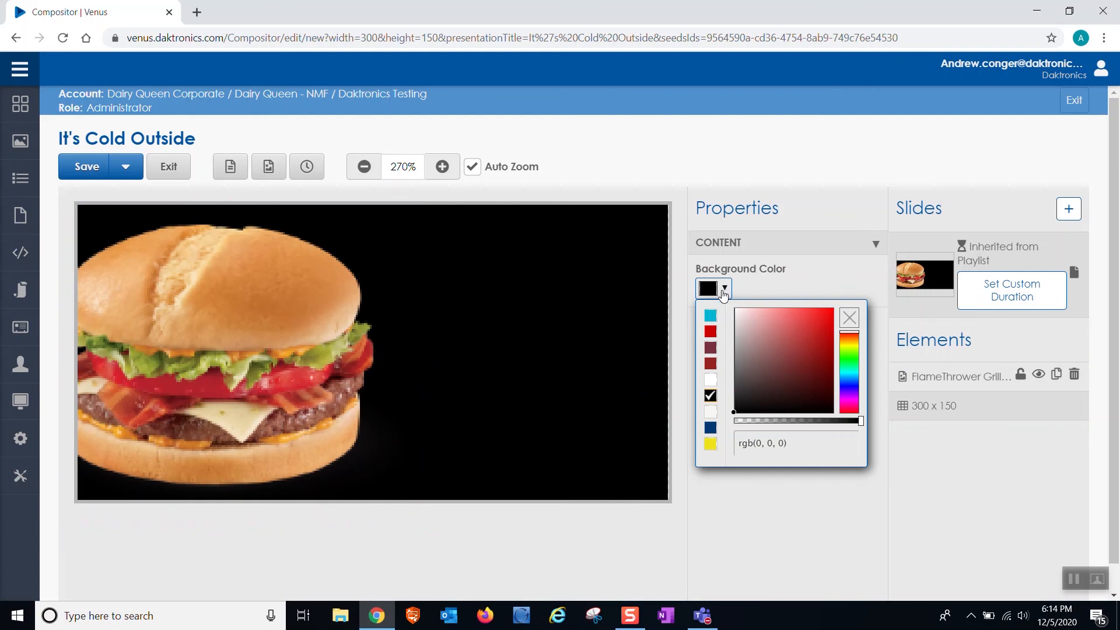
click(770, 443)
key(BackSpace)
text(1)
text(9)
key(Return)
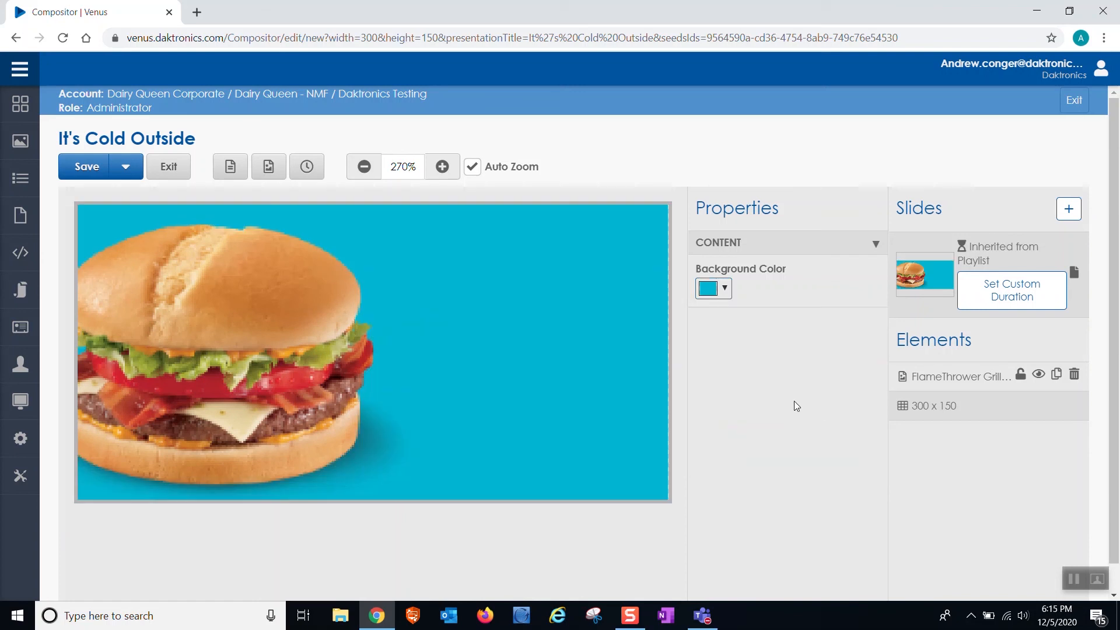
Add a text box reading "IT'S COLD OUTSIDE..." and shrink it to the canvas's upper-right area beside the burger.
click(238, 176)
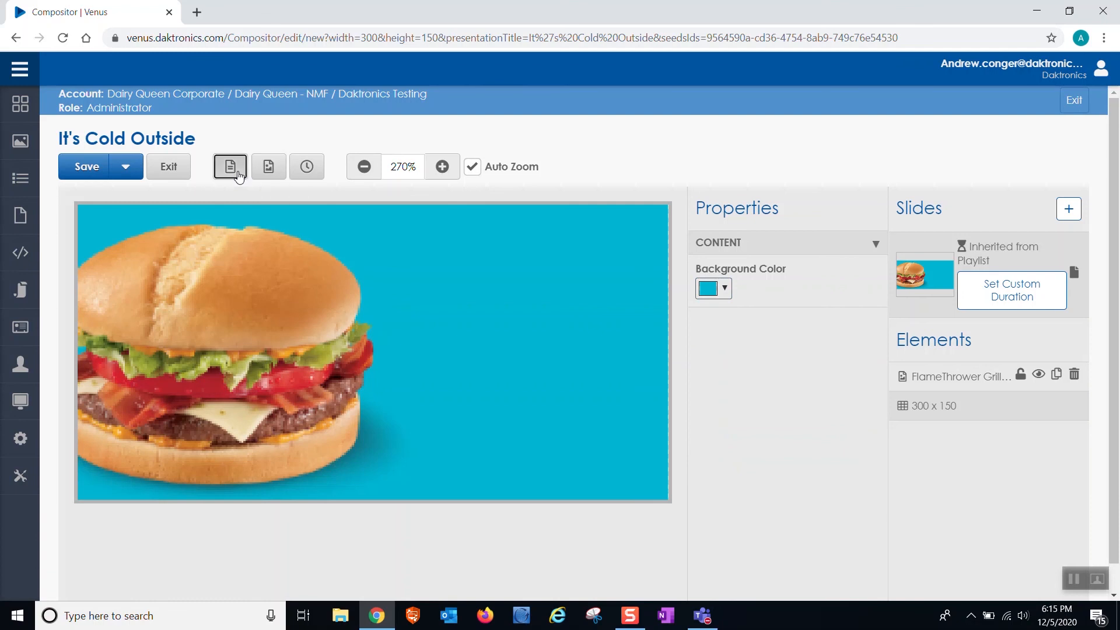
click(769, 279)
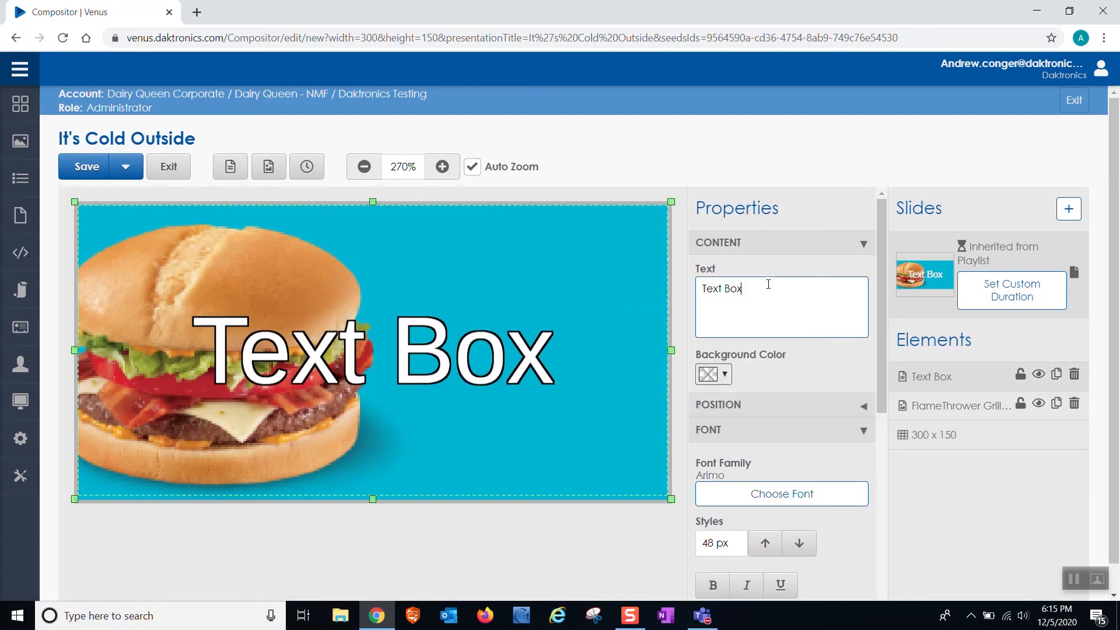
key(ctrl+a)
text(IT'S COL)
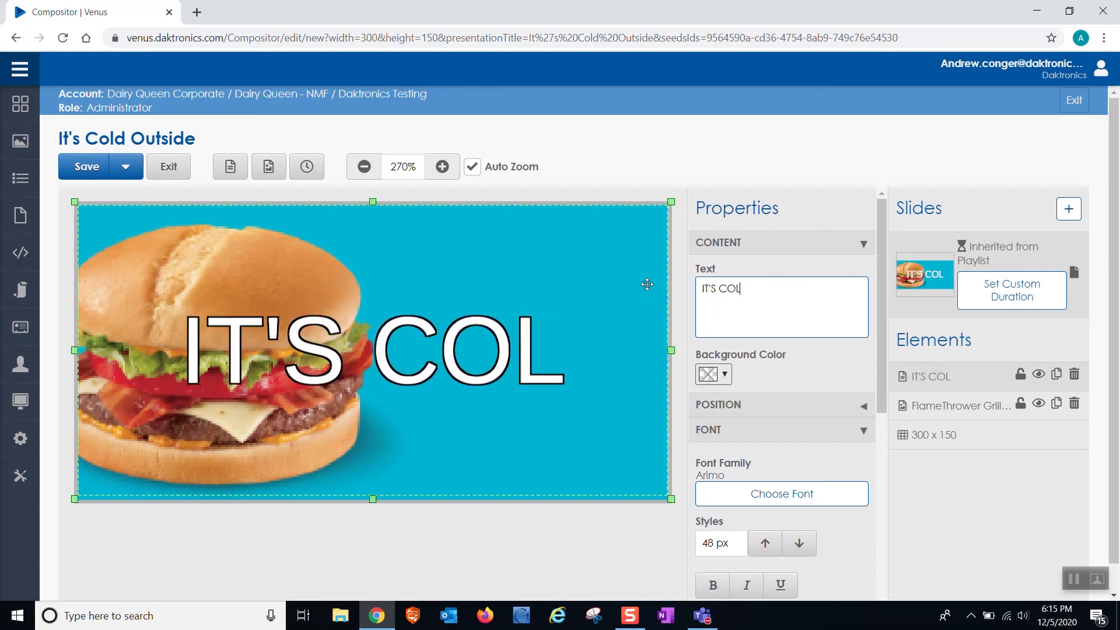
text(D OUTSIDE)
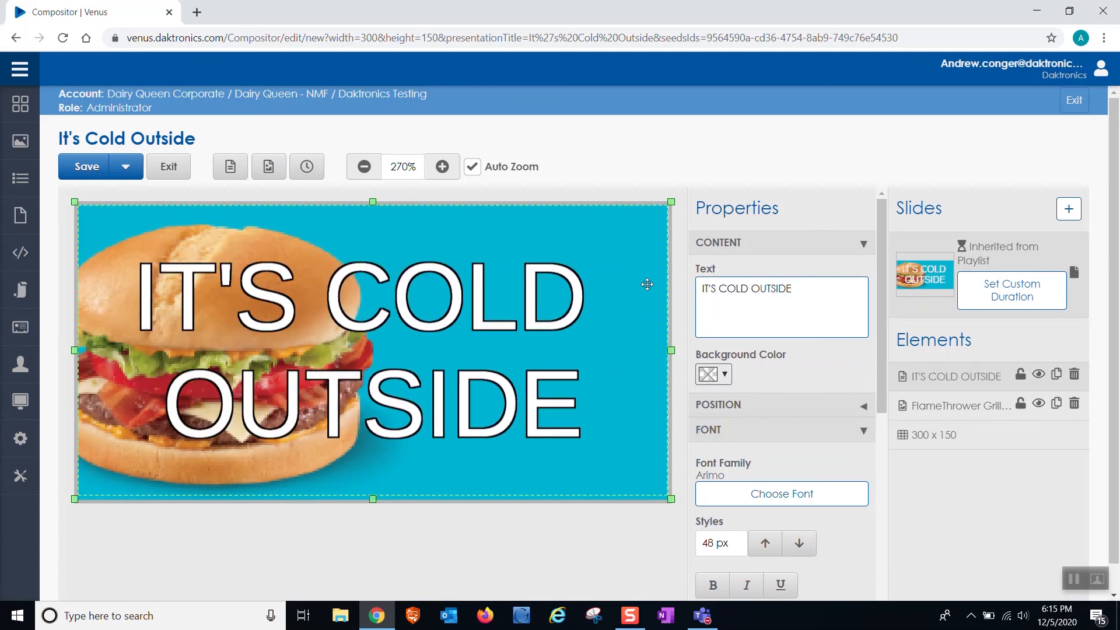
text(...)
drag(75, 499, 315, 366)
Set the "IT'S COLD OUTSIDE..." text to the Cervo Neue ExtraBold Neue font at 35 px.
click(745, 241)
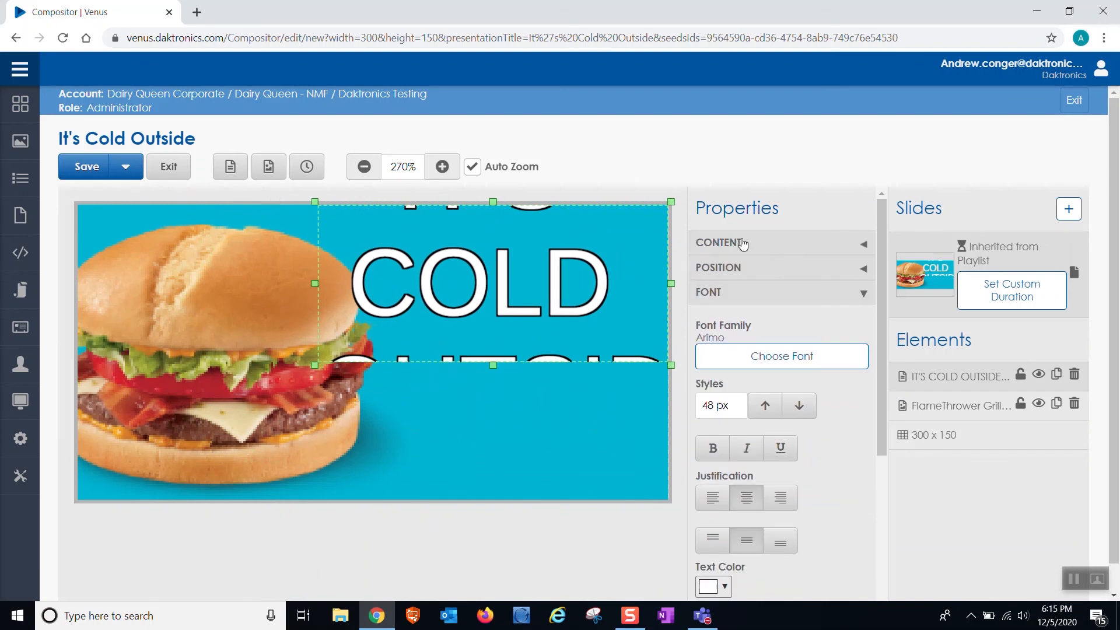
click(760, 357)
click(521, 342)
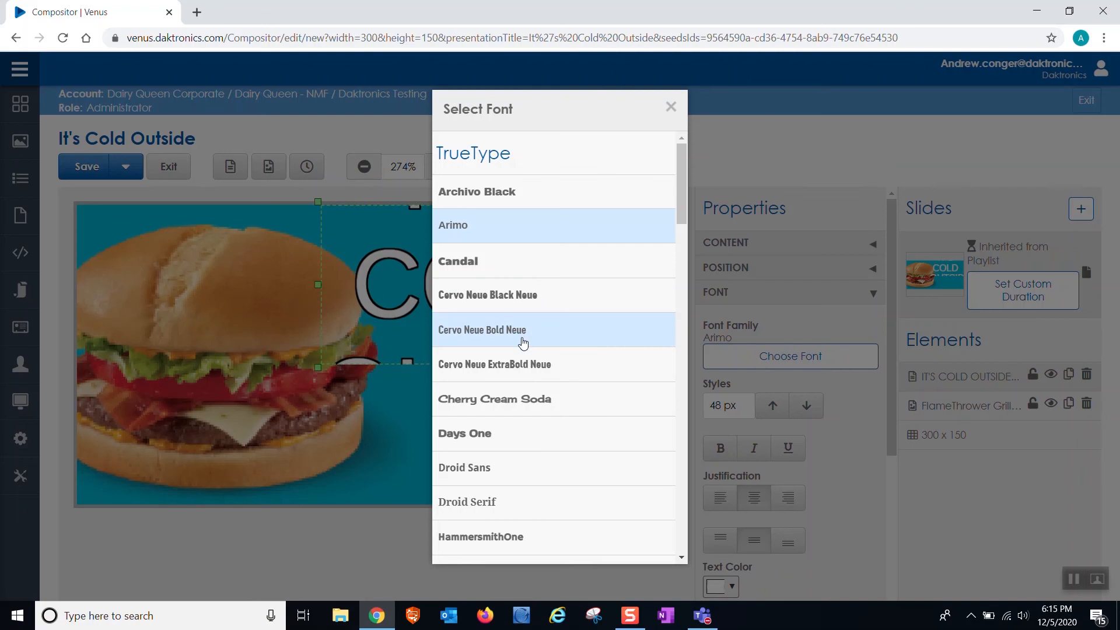
click(514, 372)
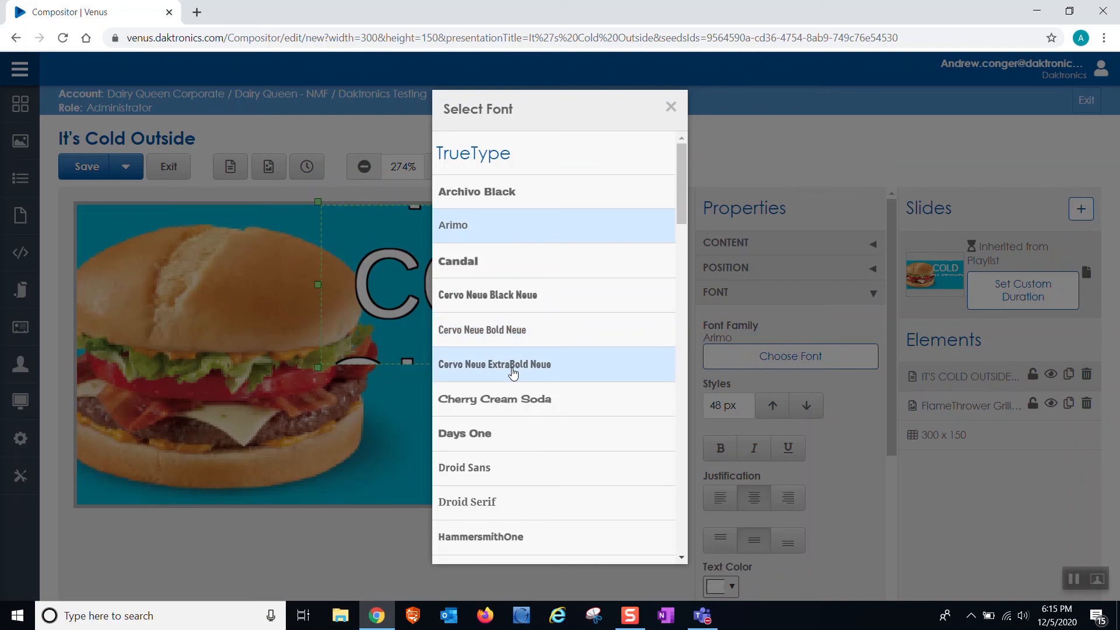
click(513, 372)
click(800, 404)
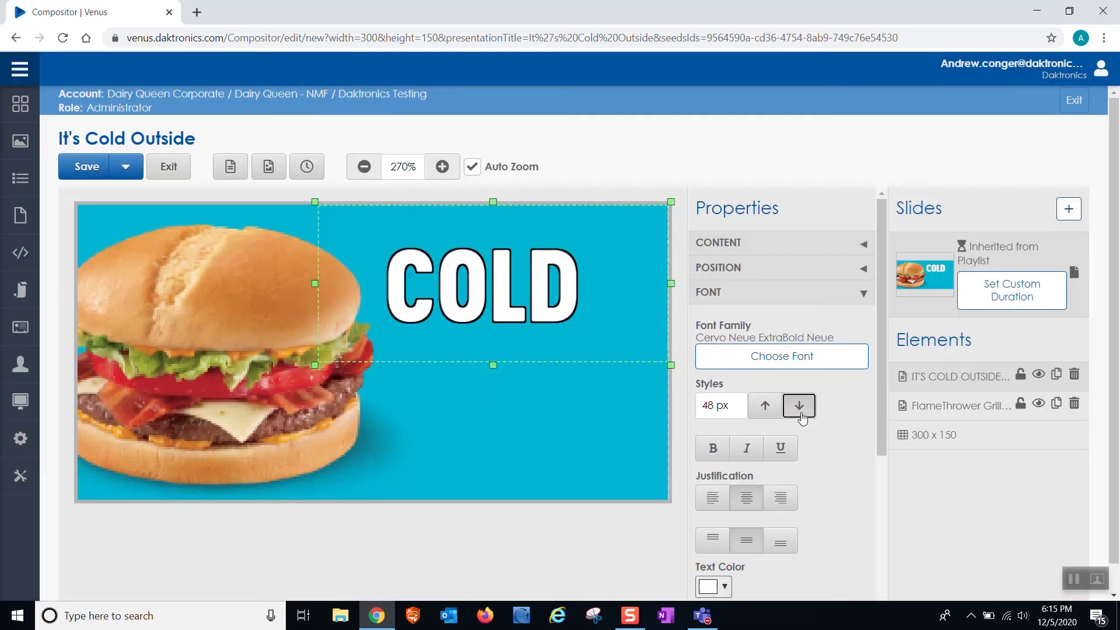
click(800, 405)
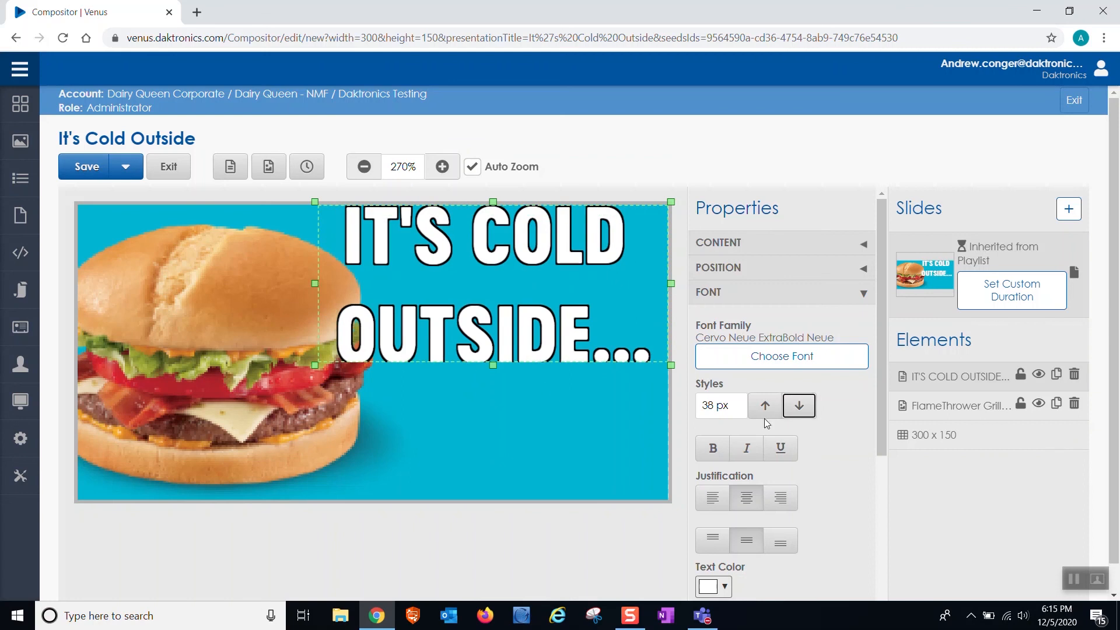
click(799, 406)
Set the outline size of the "IT'S COLD OUTSIDE..." text to 2 pixels.
scroll(793, 496, down, 4)
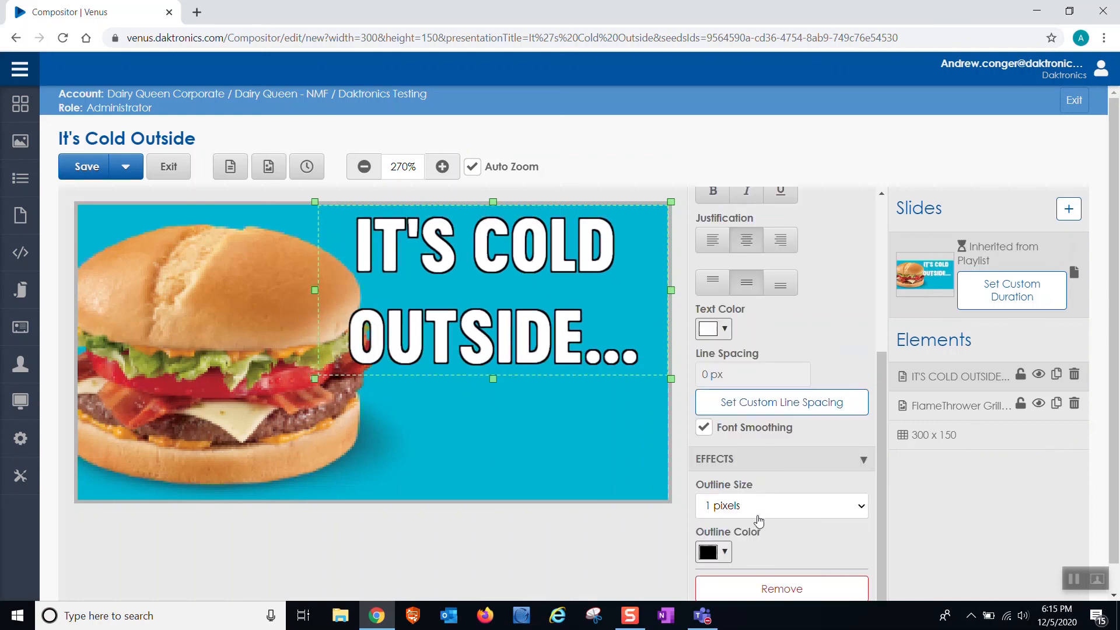
click(751, 506)
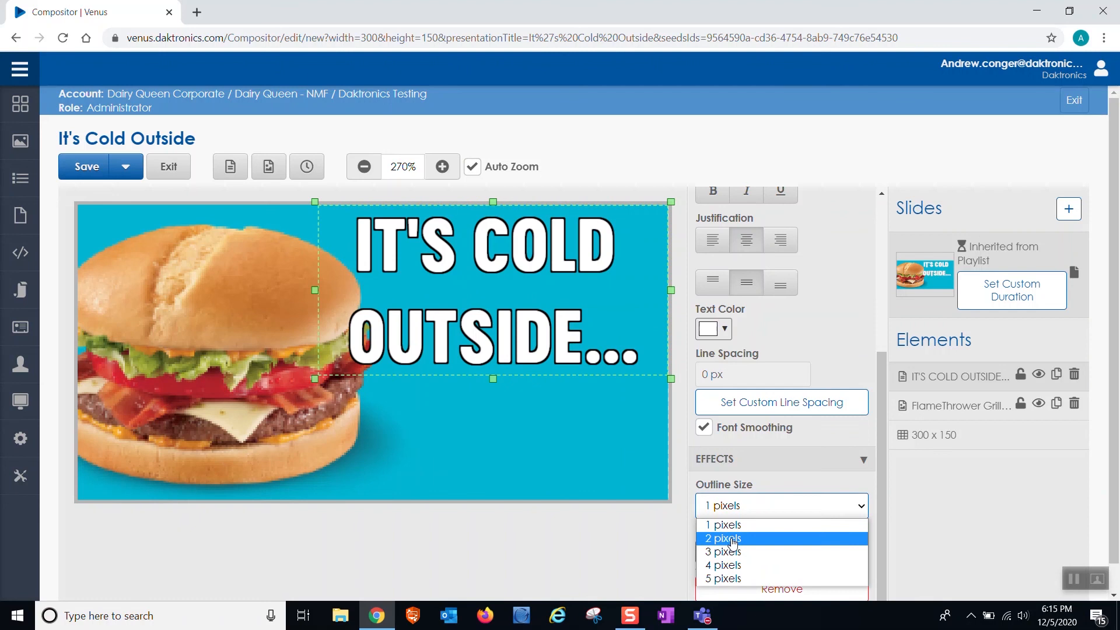
click(733, 540)
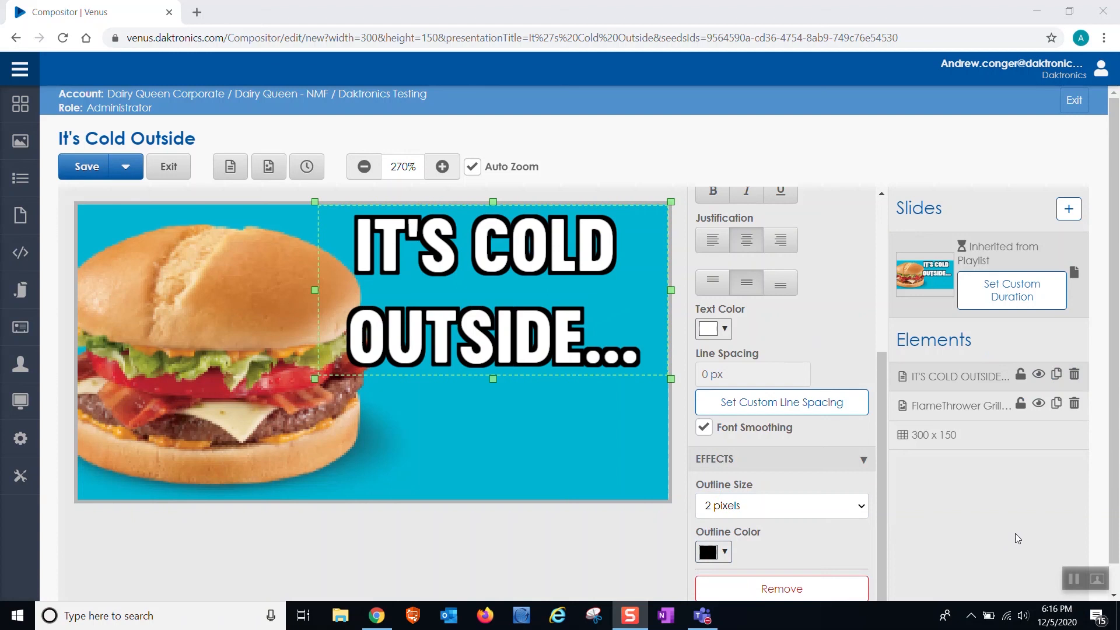
Duplicate the "IT'S COLD OUTSIDE..." text box into the lower-right area of the canvas and change the copy's text to "BUT THIS BURGER ISN'T".
click(1057, 376)
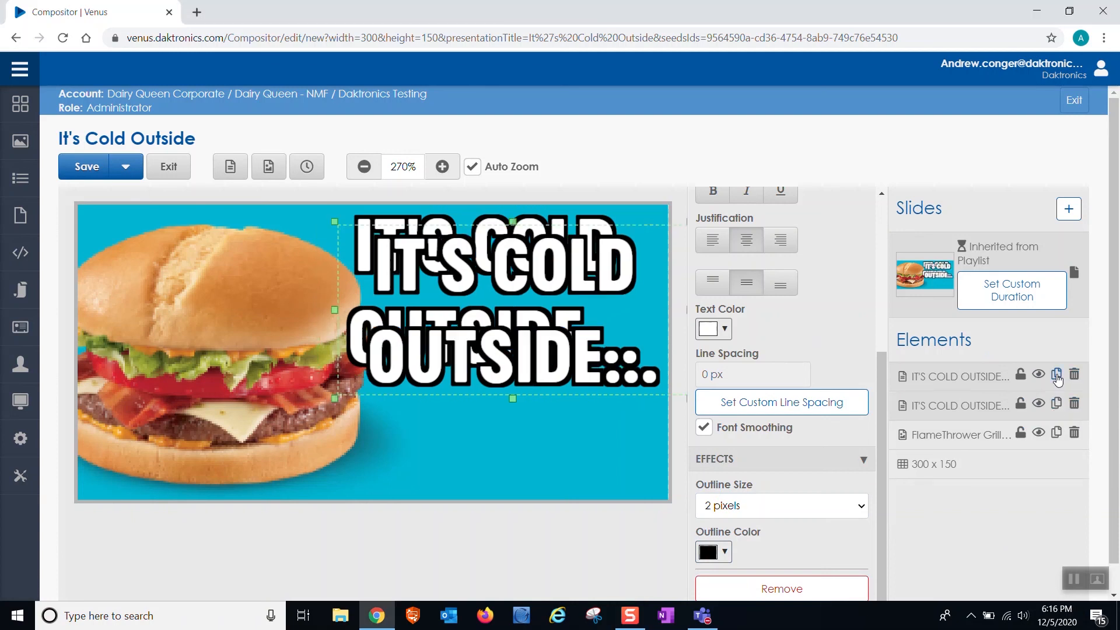
drag(560, 307, 544, 407)
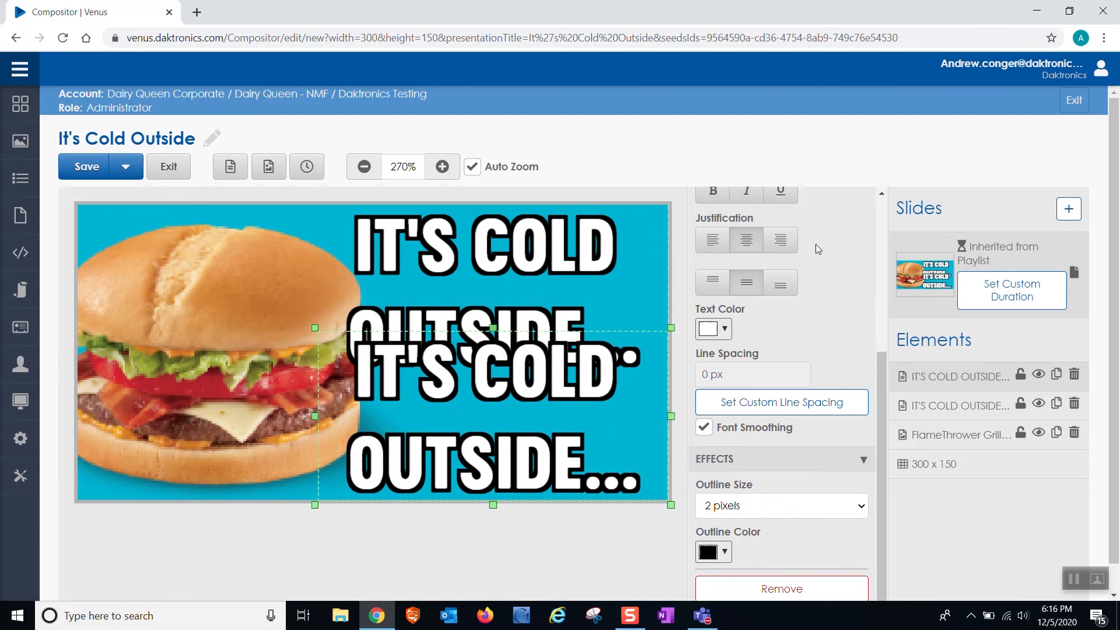
scroll(811, 257, up, 5)
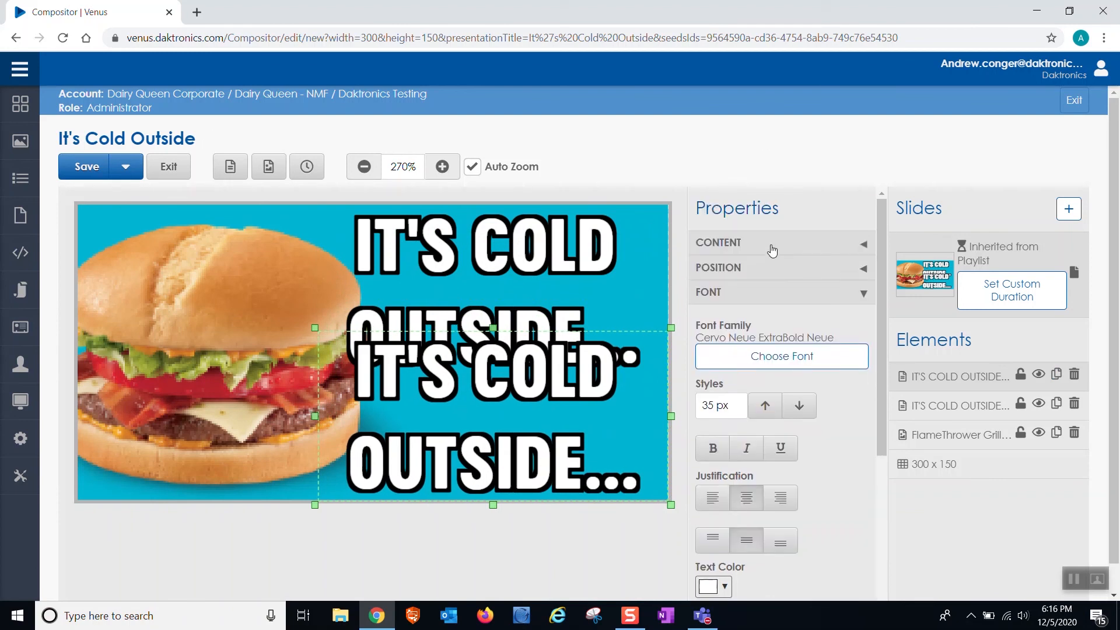
click(770, 250)
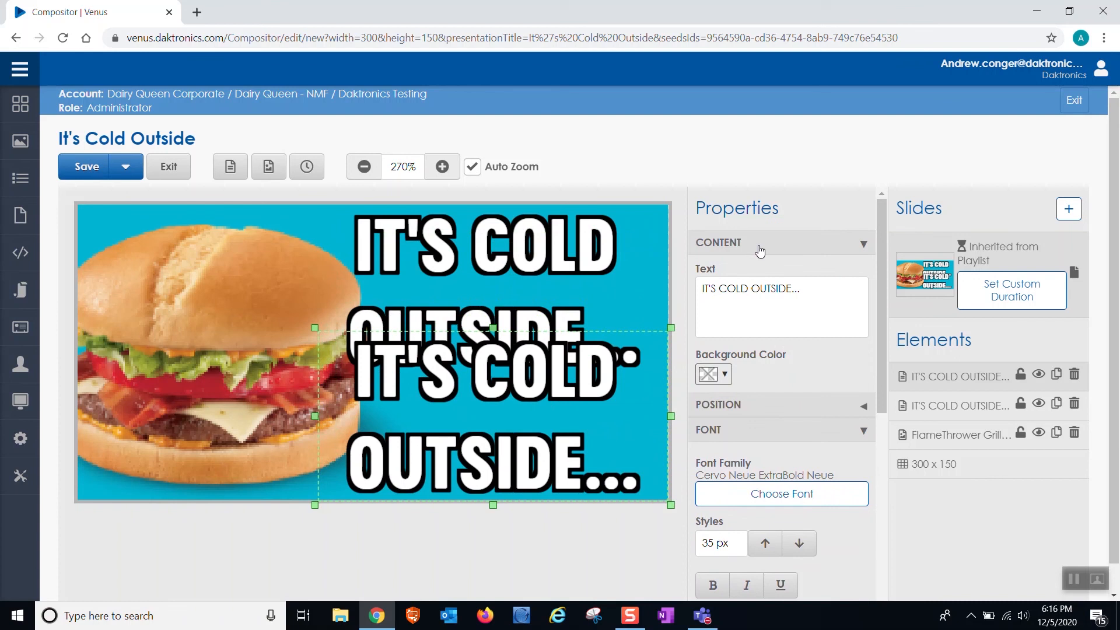
drag(846, 295, 655, 314)
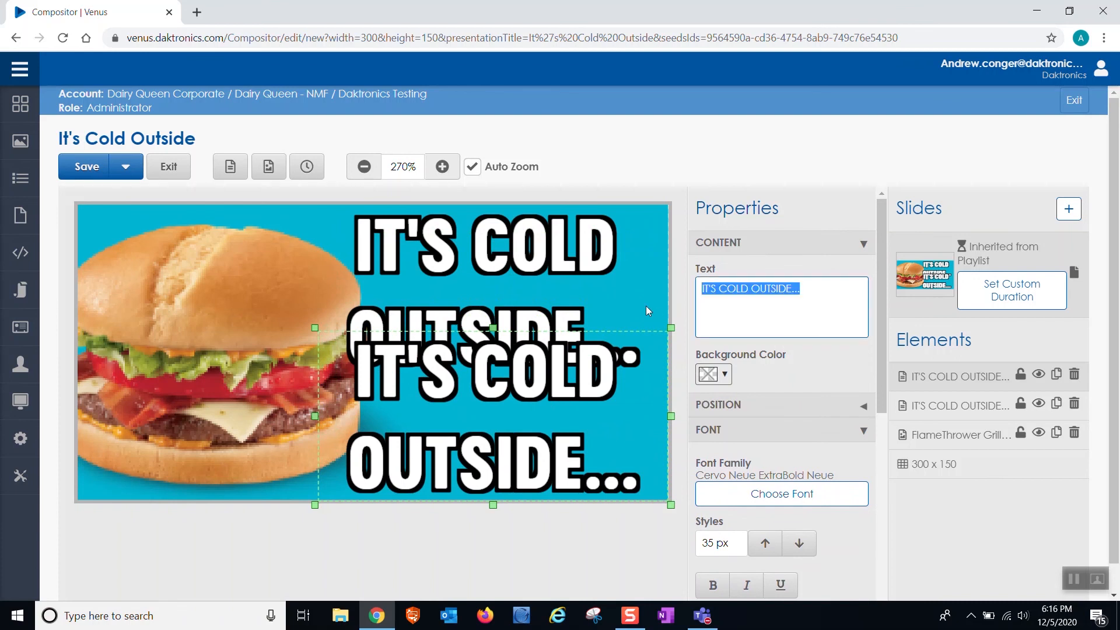
text(BUT)
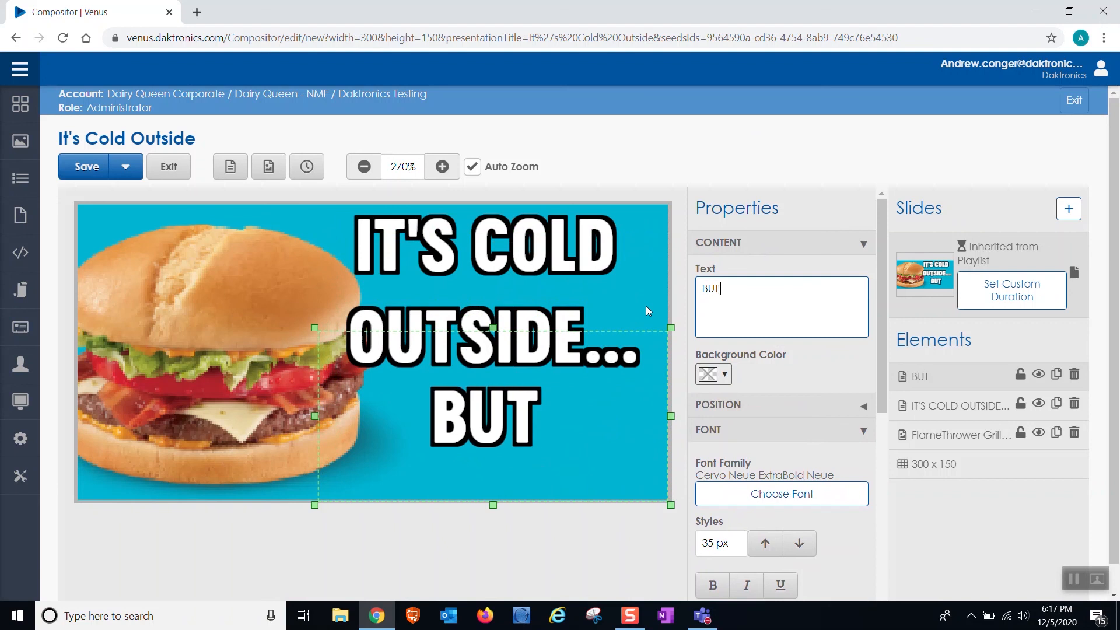
text( THIS BURGE)
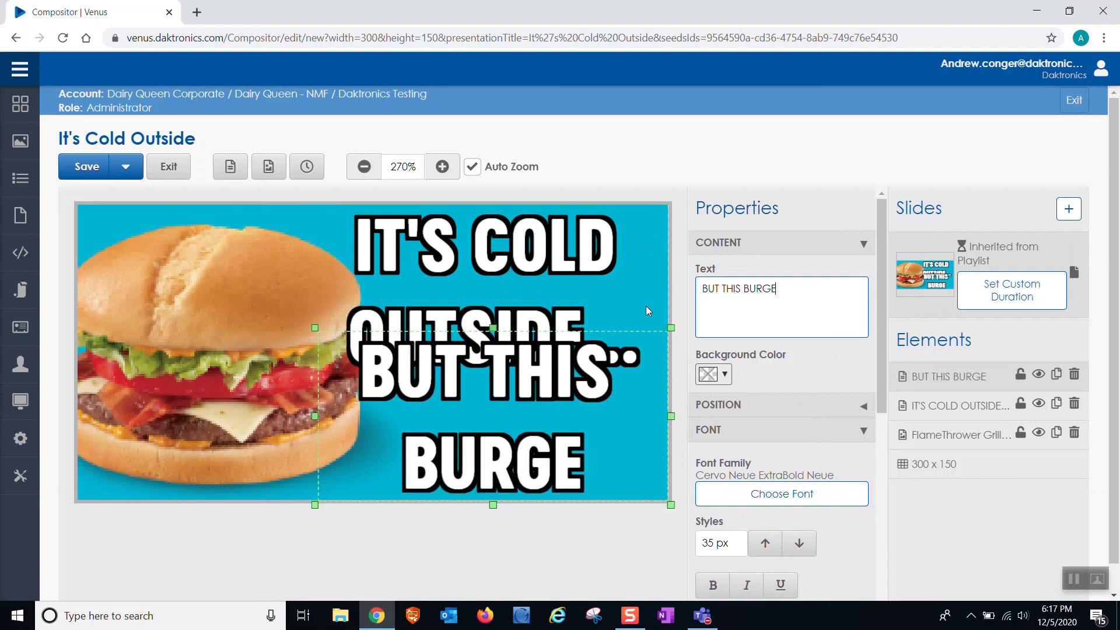
text(R ISN'T)
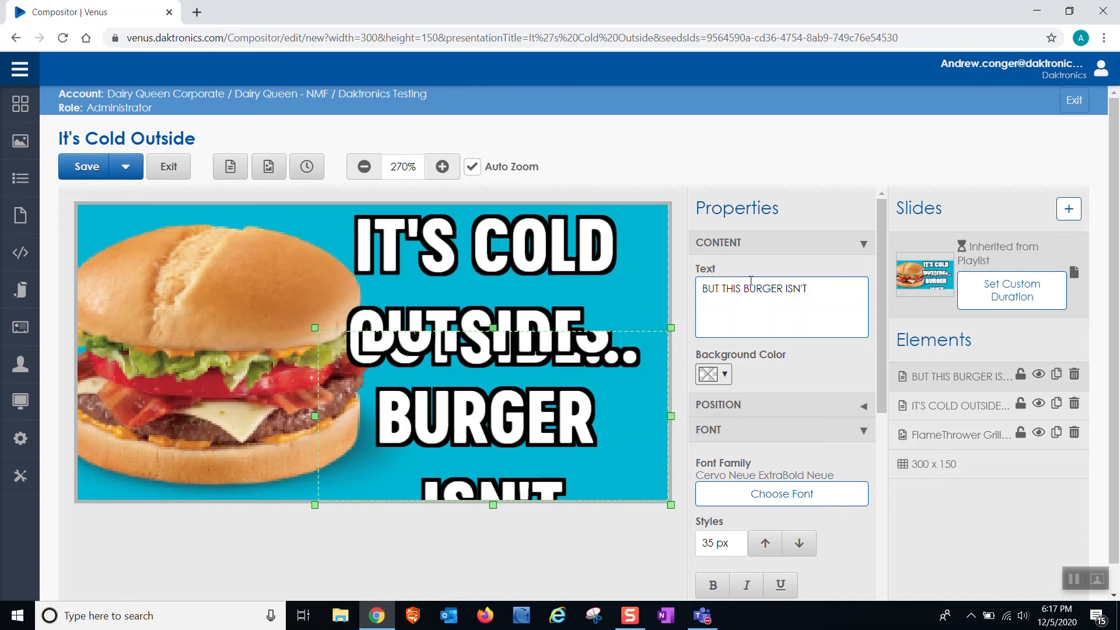
Save the "It's Cold Outside" presentation and exit to the Media Library.
click(262, 350)
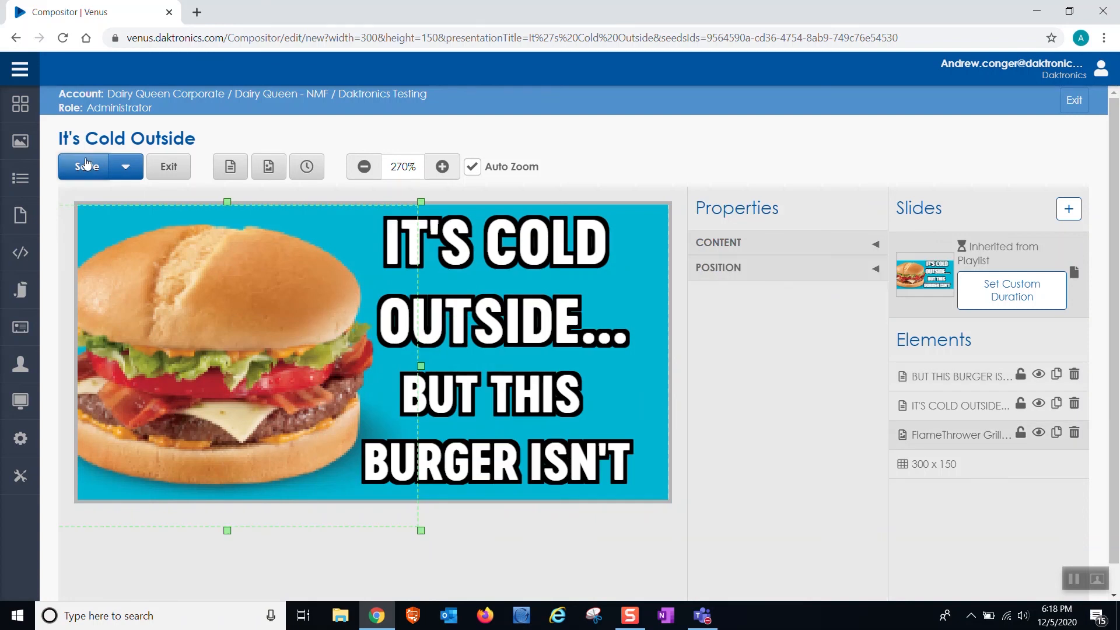
click(86, 165)
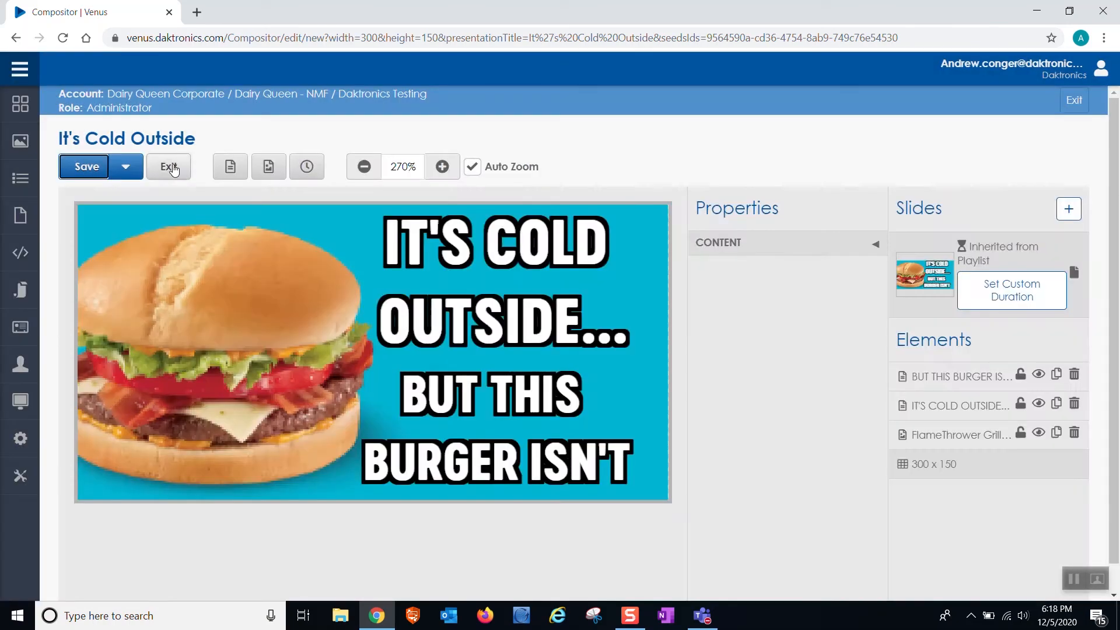
click(172, 165)
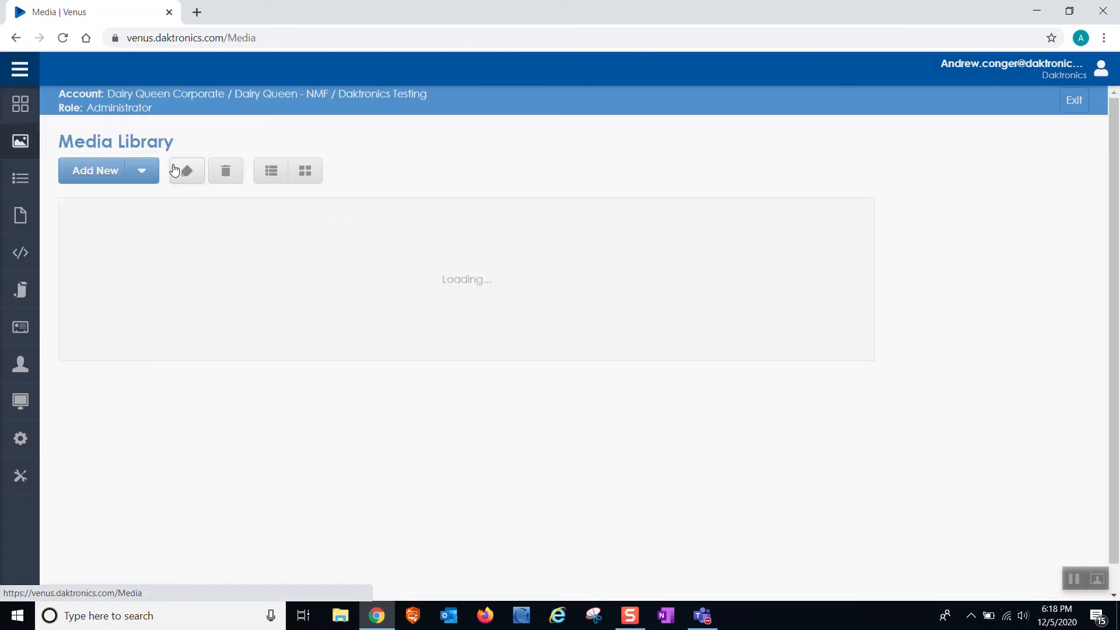